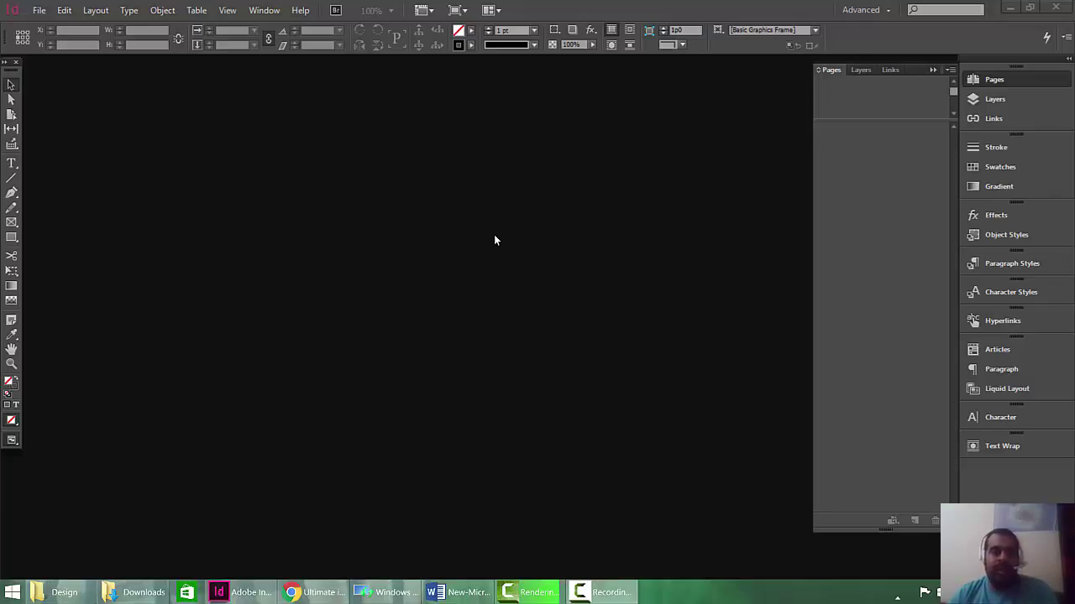
Step: Start creating a new document so that its setup options open
key(alt+f)
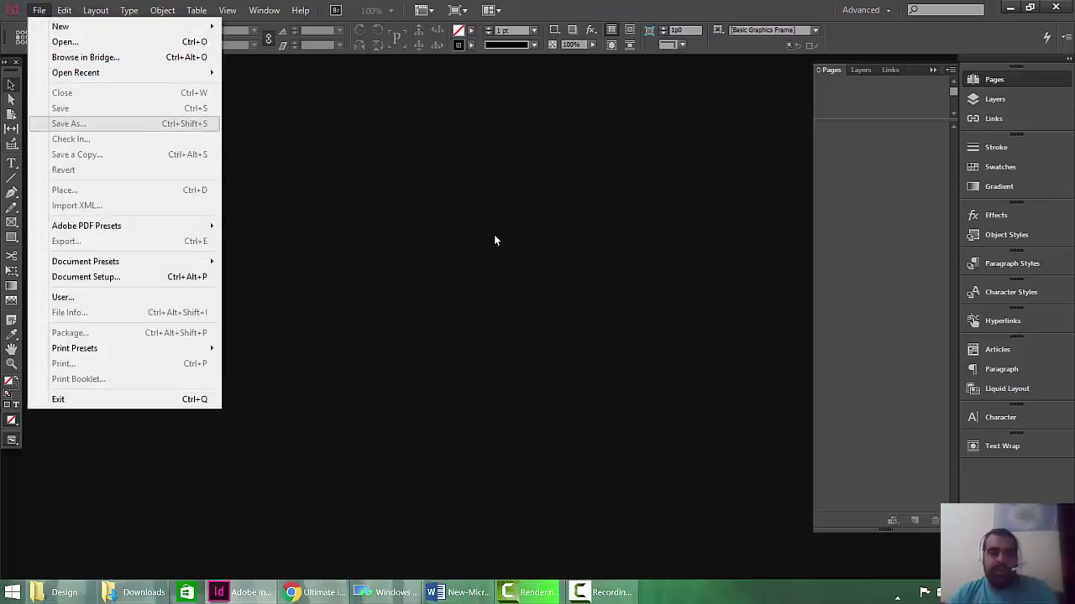
mouse_move(126, 26)
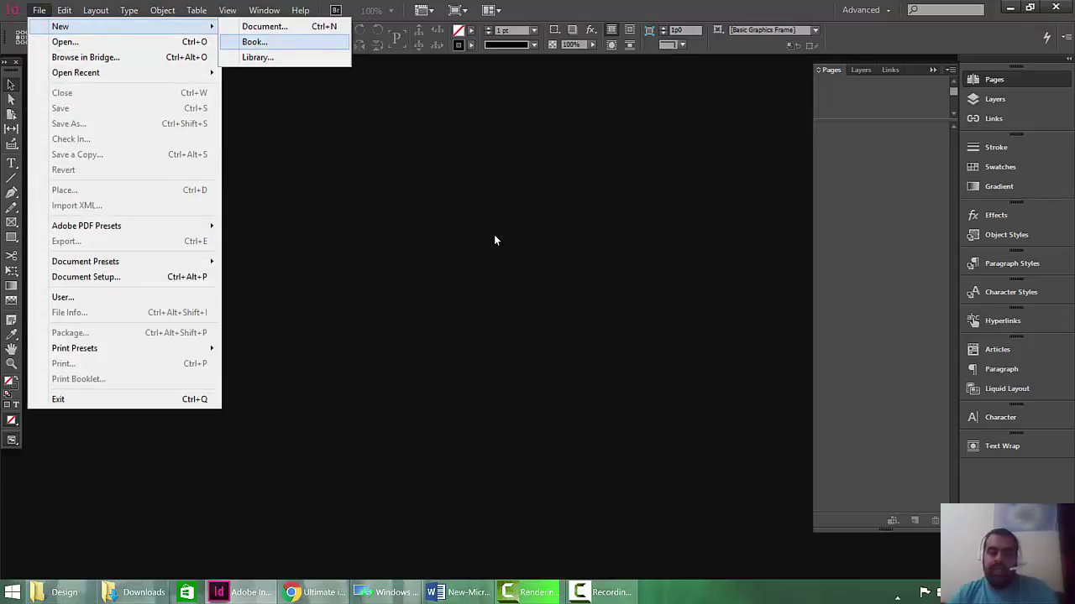
key(Up)
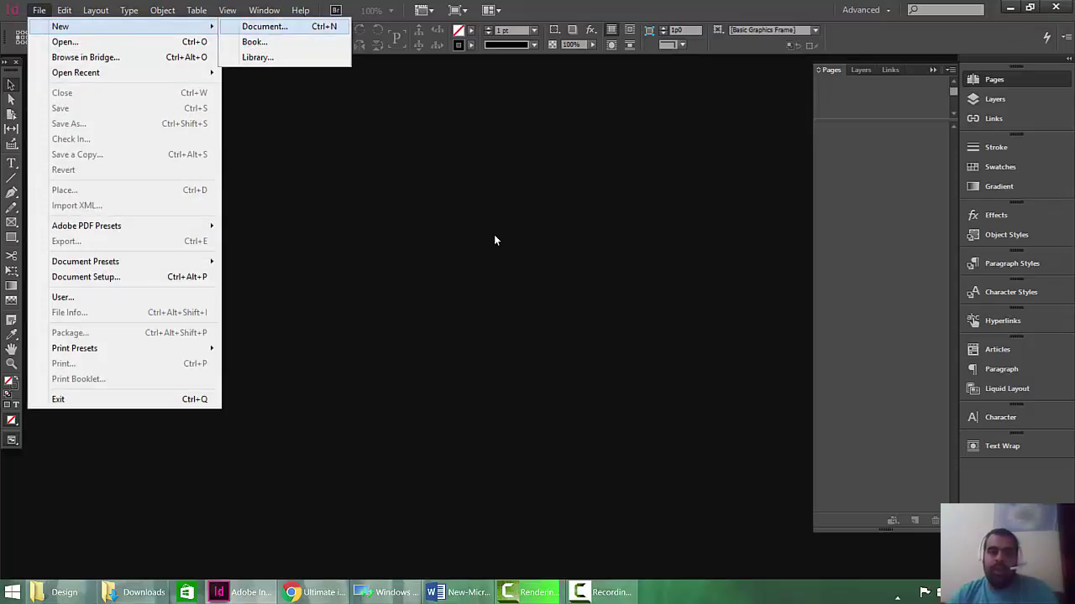
key(Down)
key(Down)
key(Up)
key(Up)
key(Return)
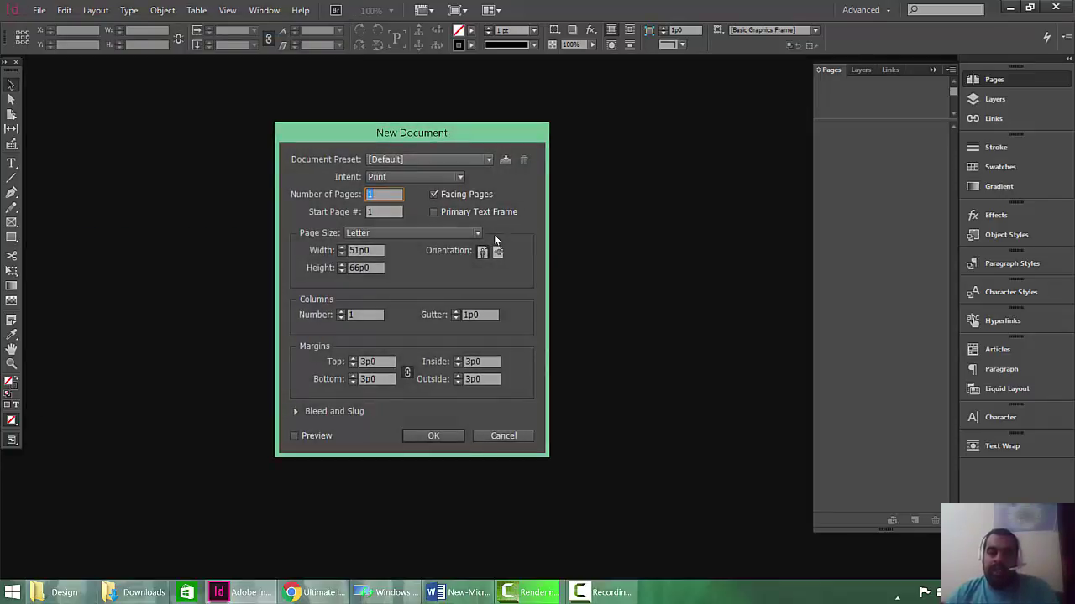
Step: Examine the available intents for the new document and keep Print selected
key(shift+Tab)
key(alt+Down)
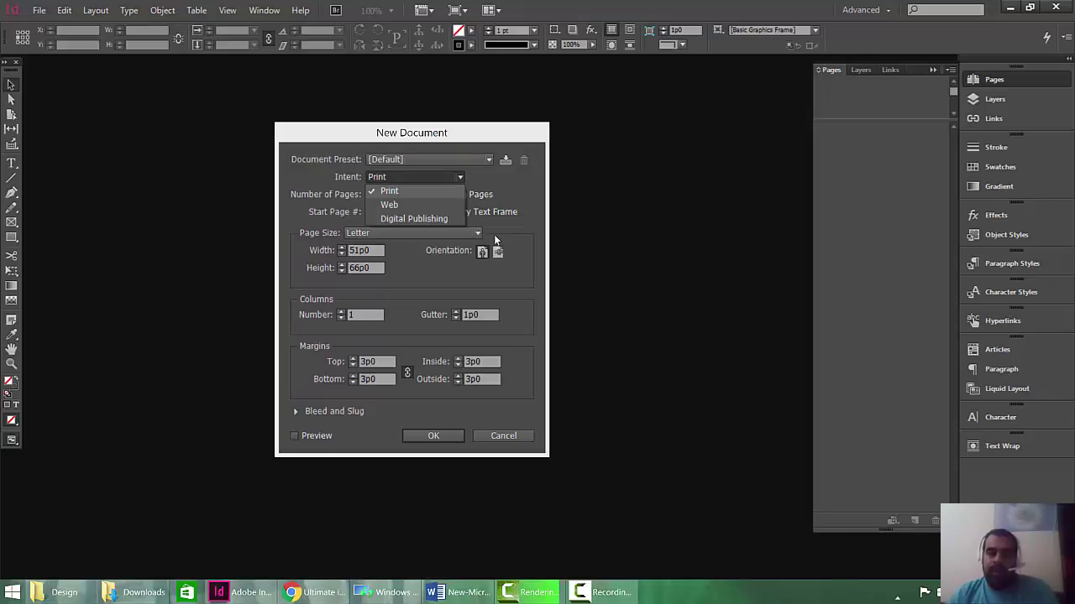
key(Down)
key(Down)
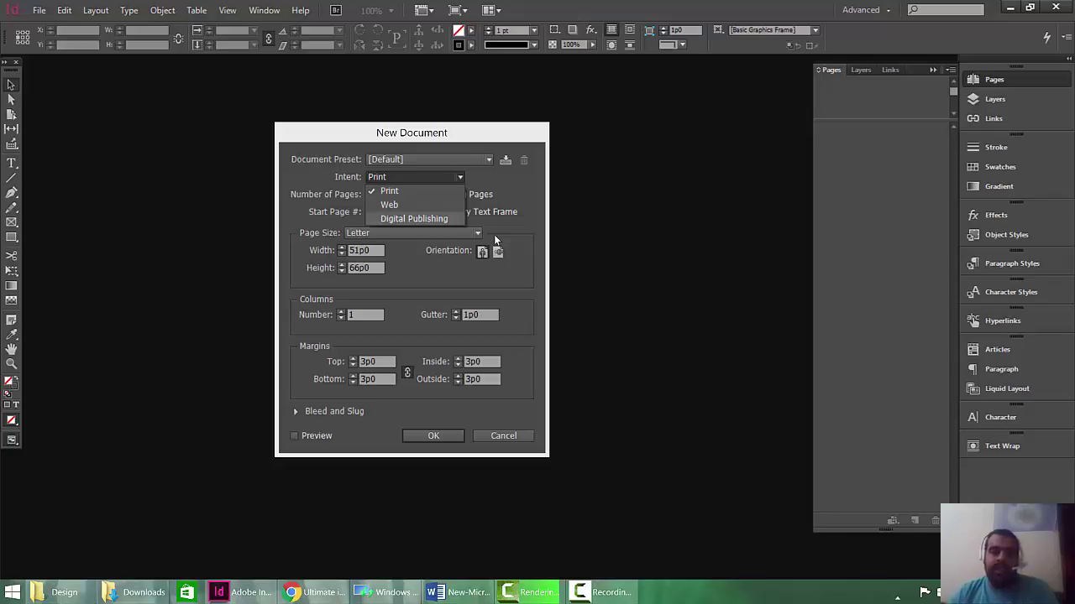
key(Up)
key(Up)
key(Return)
Step: Examine the page sizes offered for the Print intent, keeping Letter selected
click(477, 233)
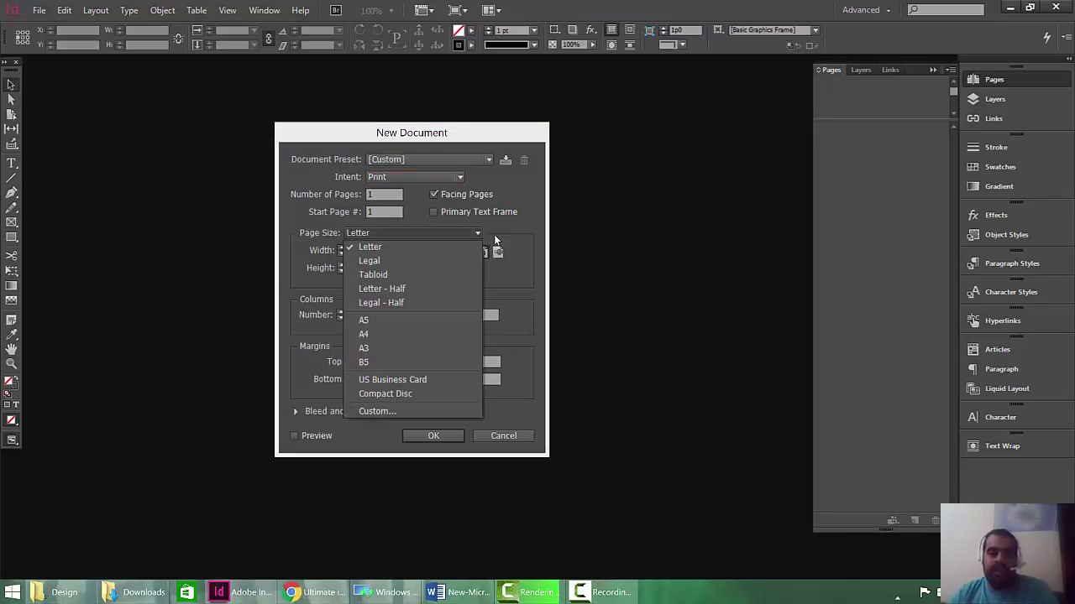
key(Down)
key(Up)
key(Down)
key(Down)
key(Down)
key(Down)
key(Down)
key(Down)
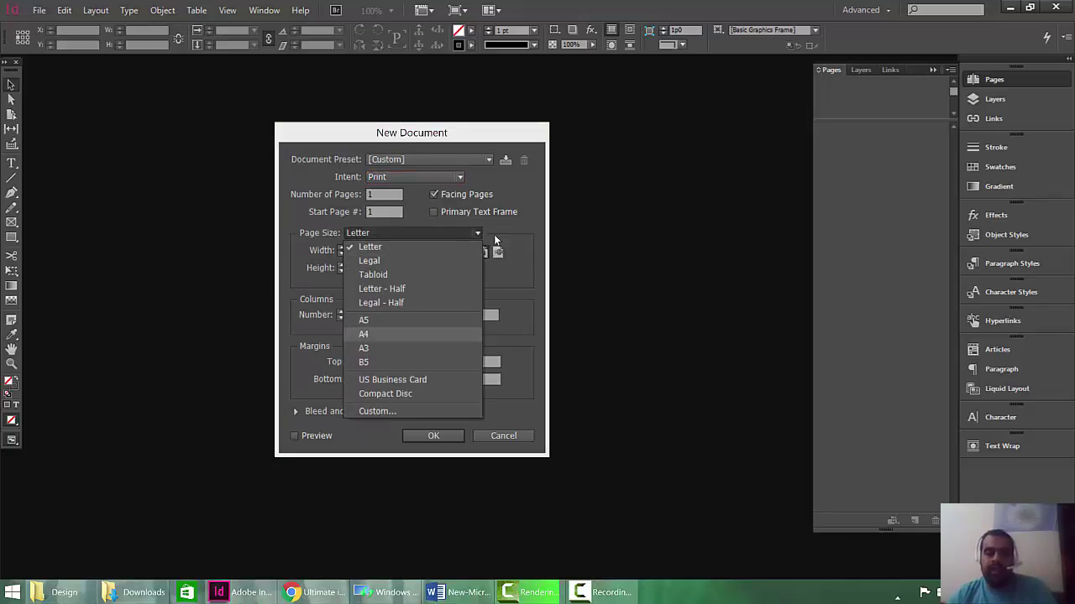
key(Down)
key(Up)
key(Up)
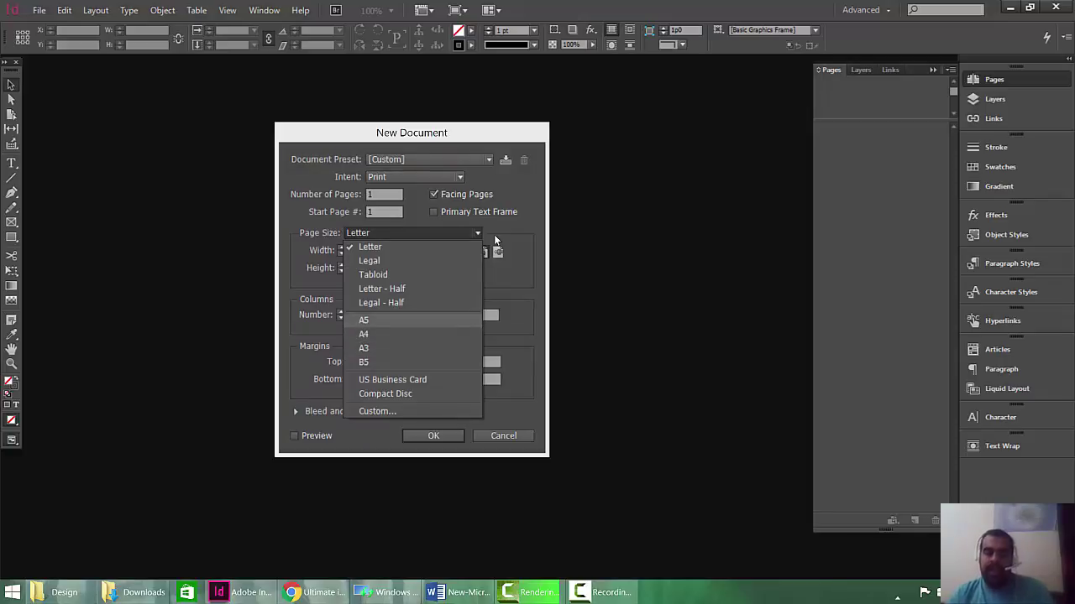
key(Up)
key(Up)
key(Up)
key(Up)
key(Up)
key(Up)
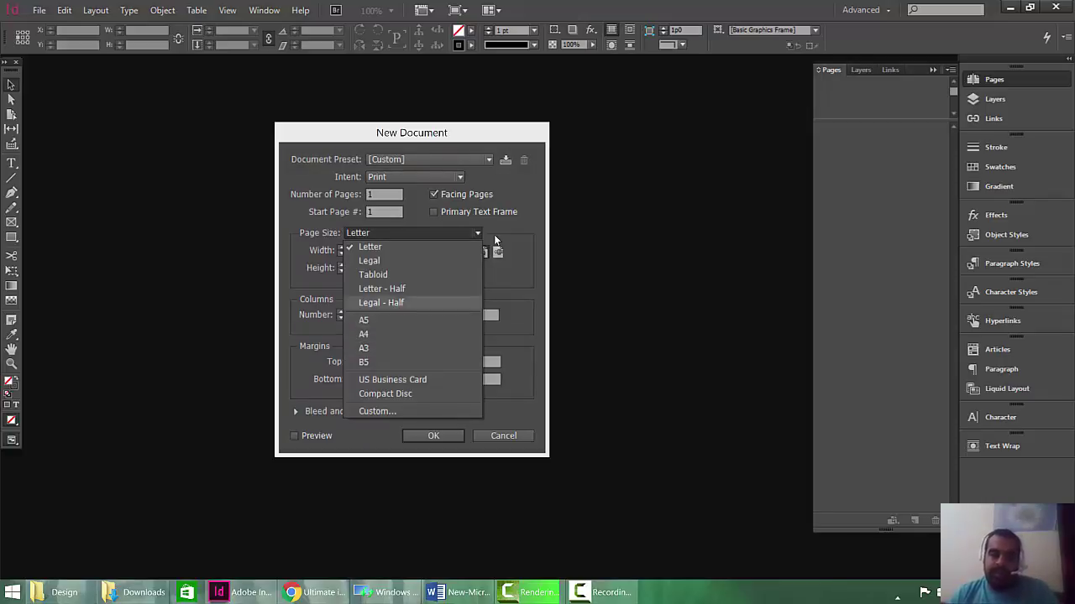
key(Return)
Step: Set the document intent to Web and review the pixel page sizes it offers
key(shift+Tab)
key(alt+Down)
key(Down)
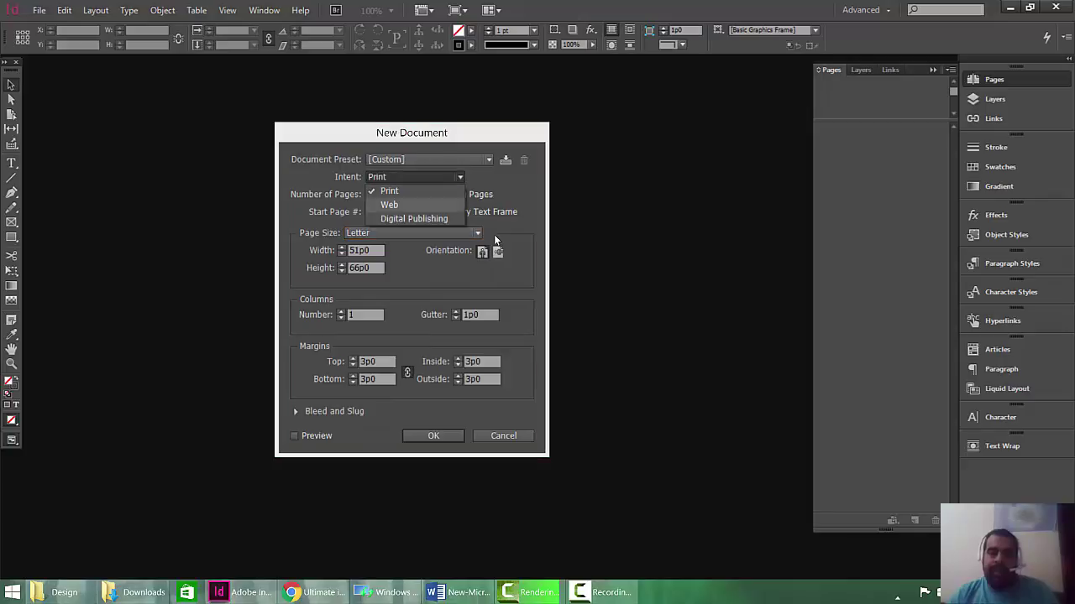
key(Return)
key(Tab)
key(alt+Down)
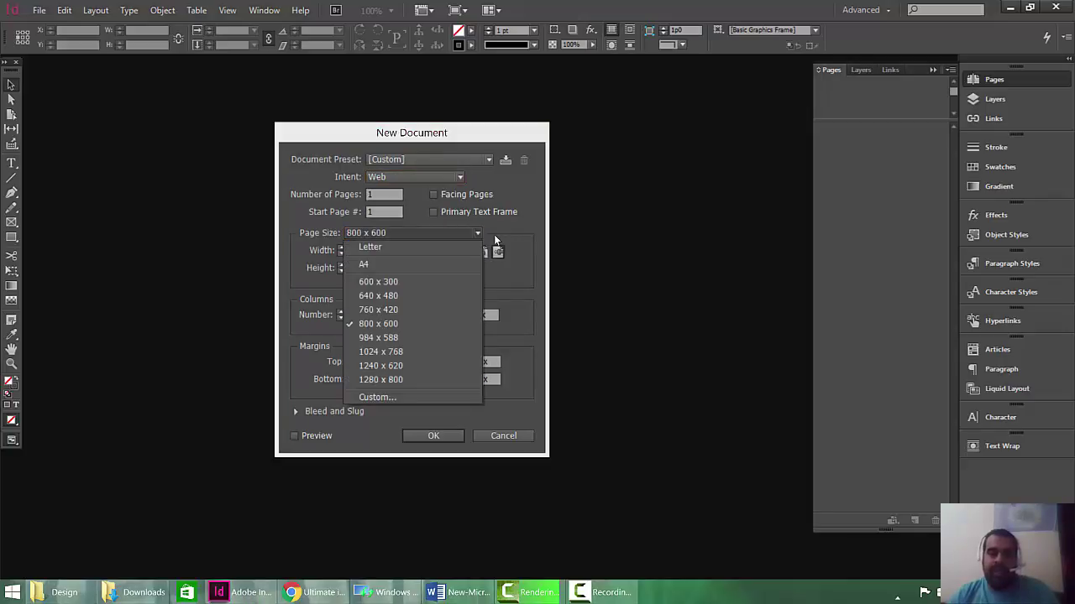
key(Down)
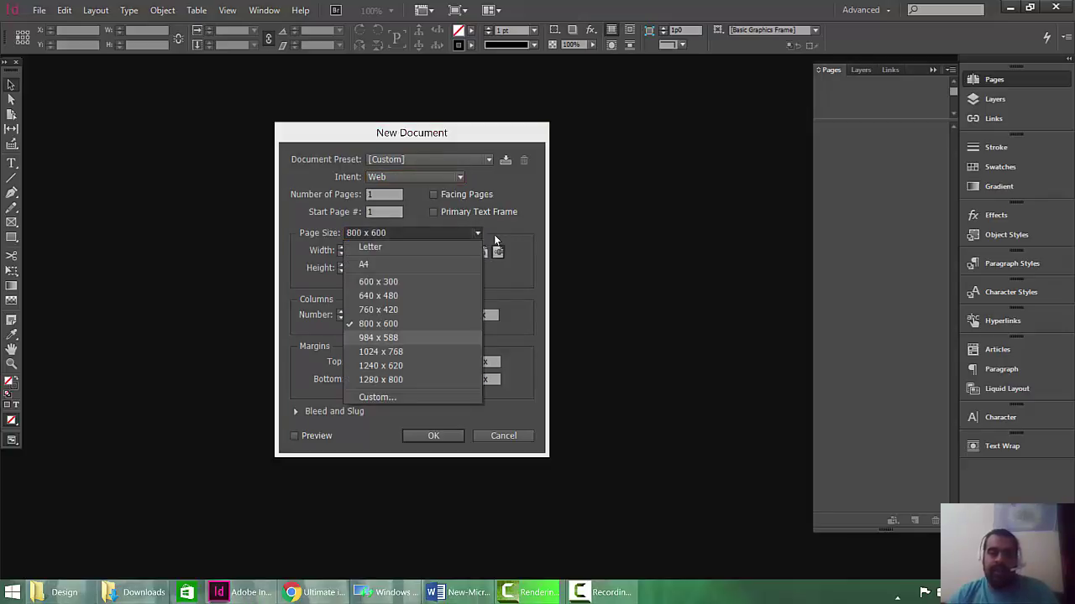
key(Down)
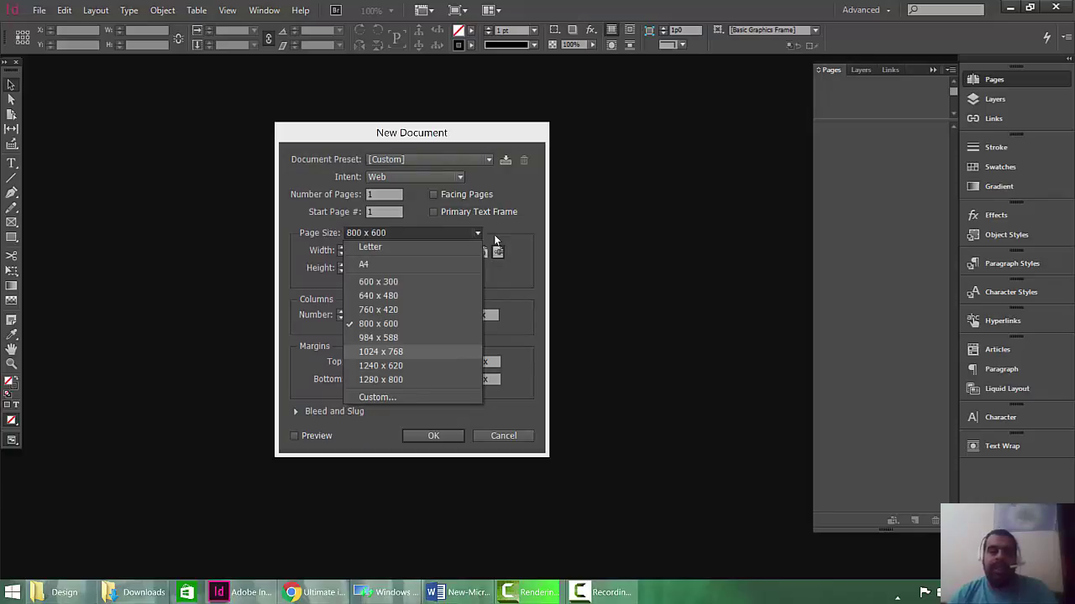
key(Down)
key(Down)
key(Up)
key(Up)
key(Down)
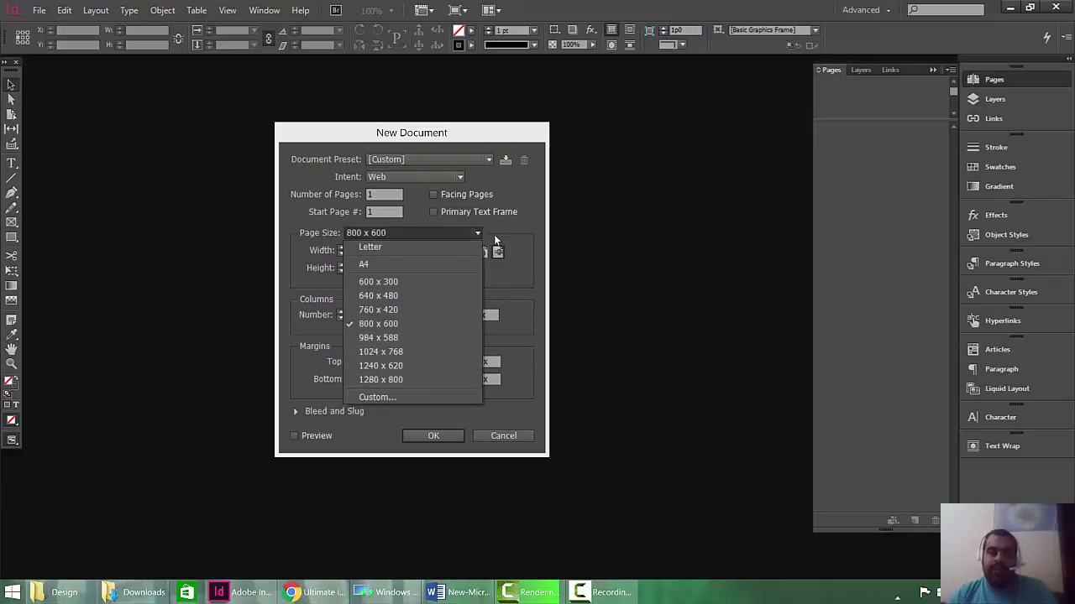
key(Escape)
Step: Set the document intent to Digital Publishing and review the device page sizes it offers
key(alt+Down)
key(Down)
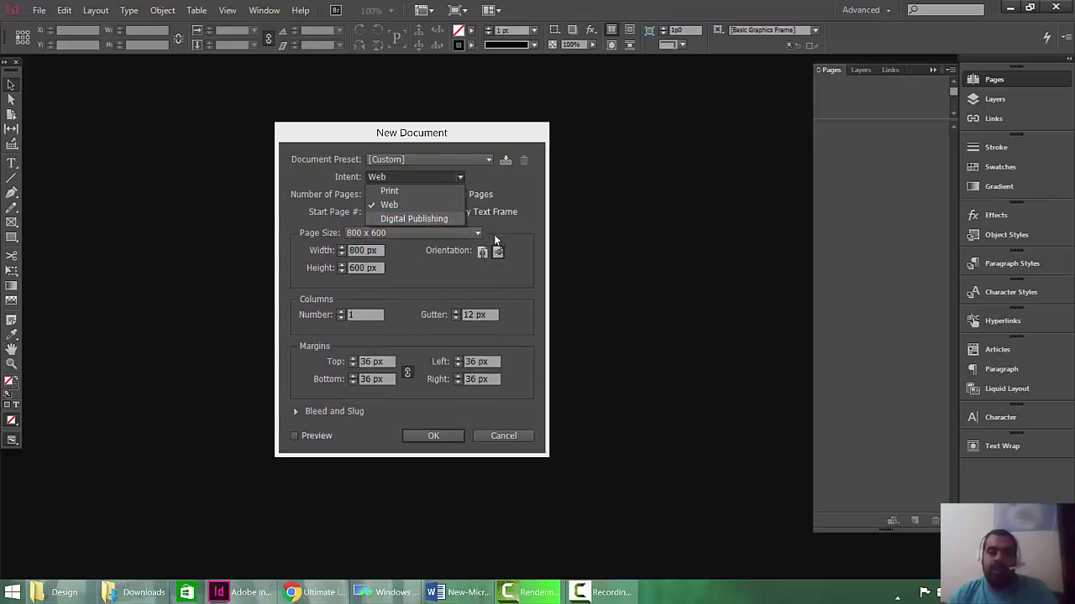
key(Return)
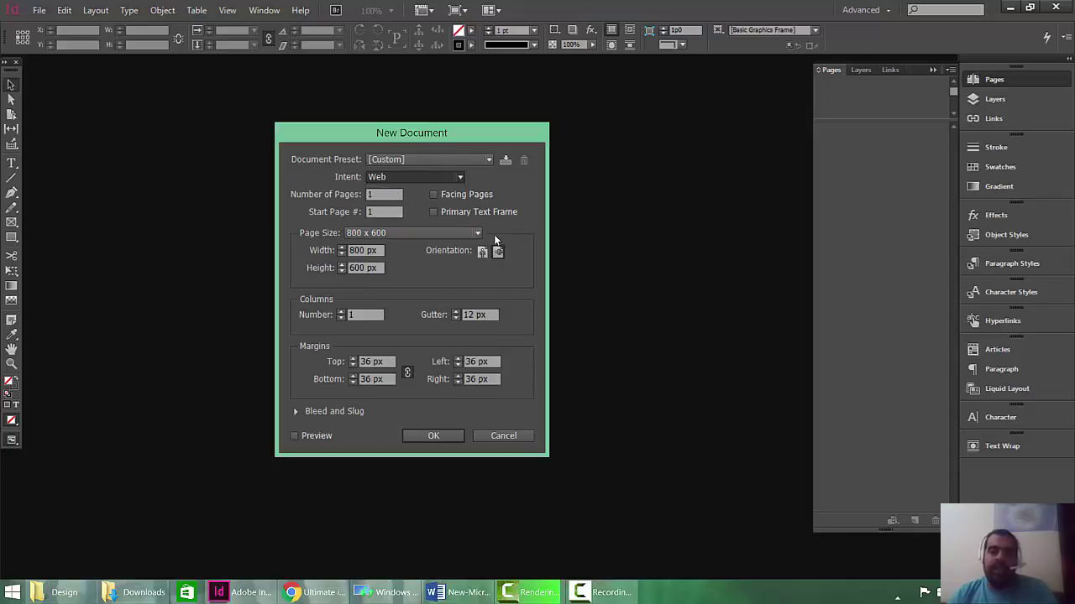
key(alt+Down)
key(Up)
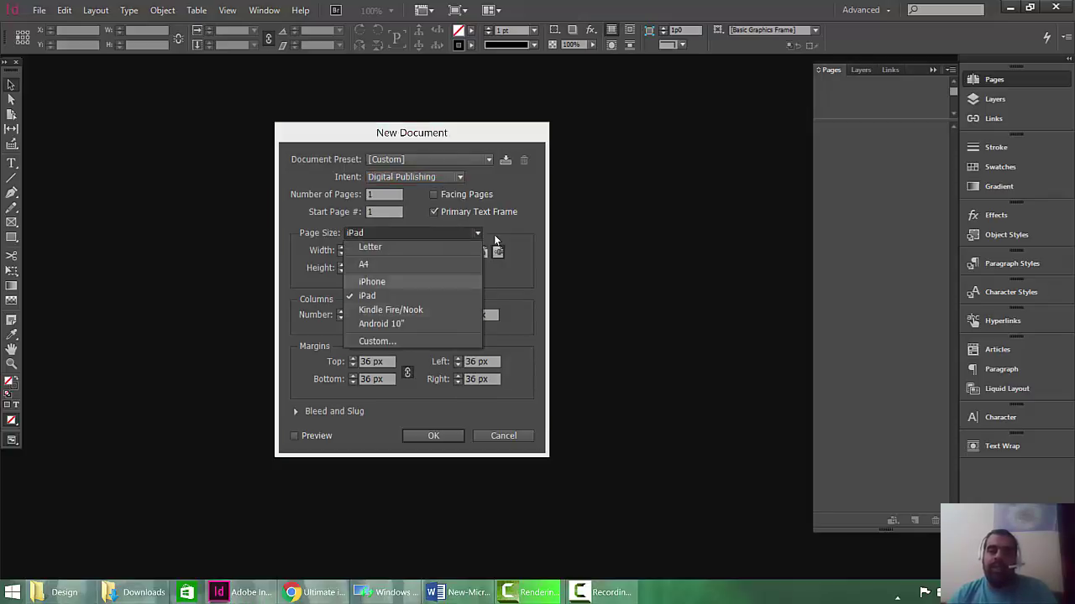
key(Down)
key(Down)
key(Down)
key(Up)
key(Up)
key(Up)
key(Up)
key(Down)
key(Down)
key(Down)
key(Down)
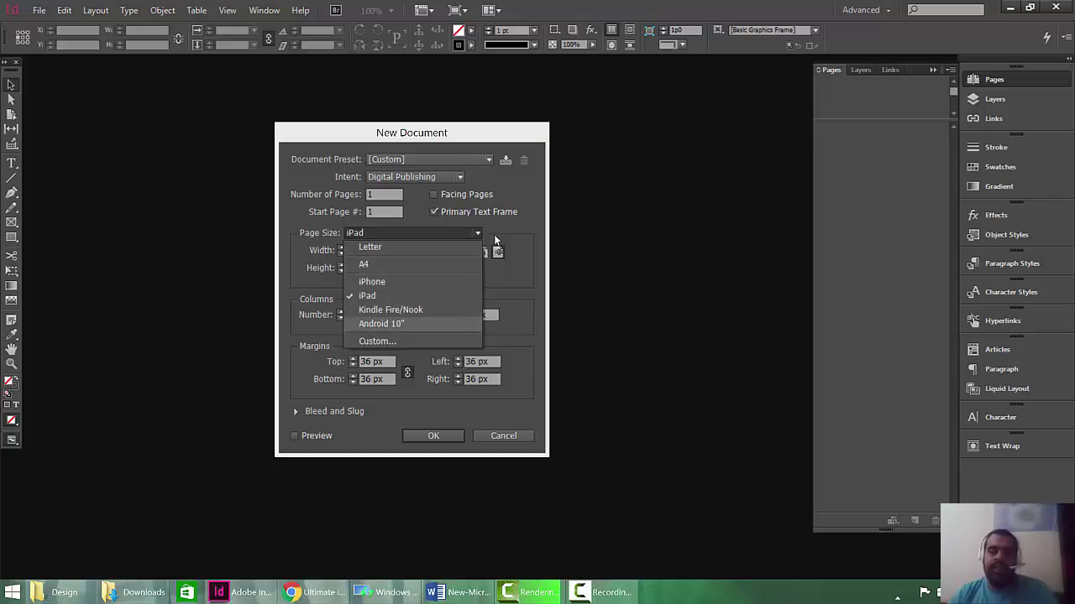
key(Down)
key(Escape)
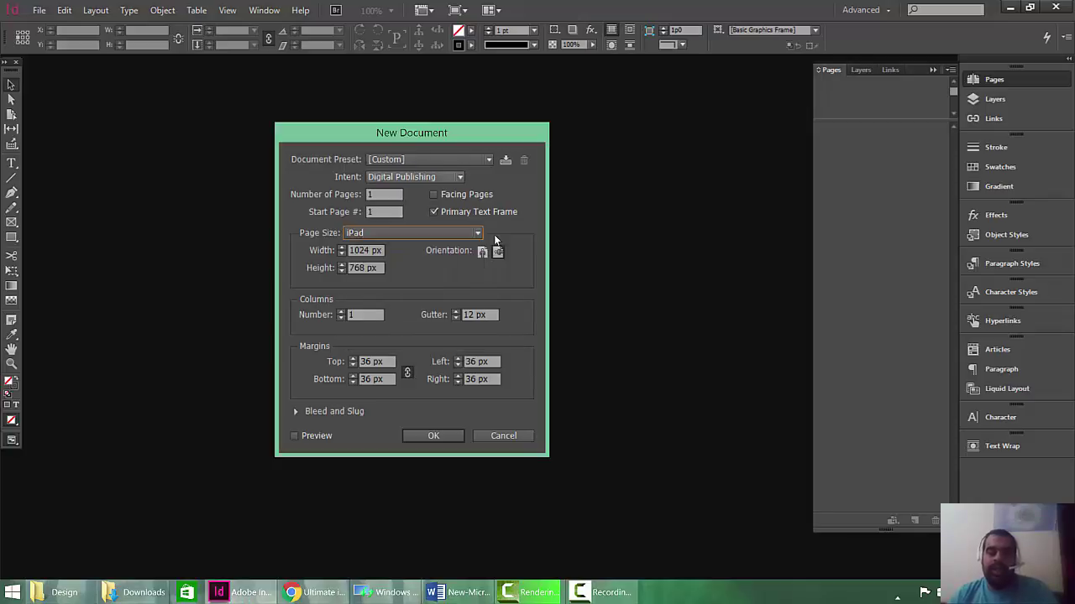
Step: Switch the new document's intent back to Print
key(alt+Down)
key(Up)
key(Escape)
key(Up)
key(Up)
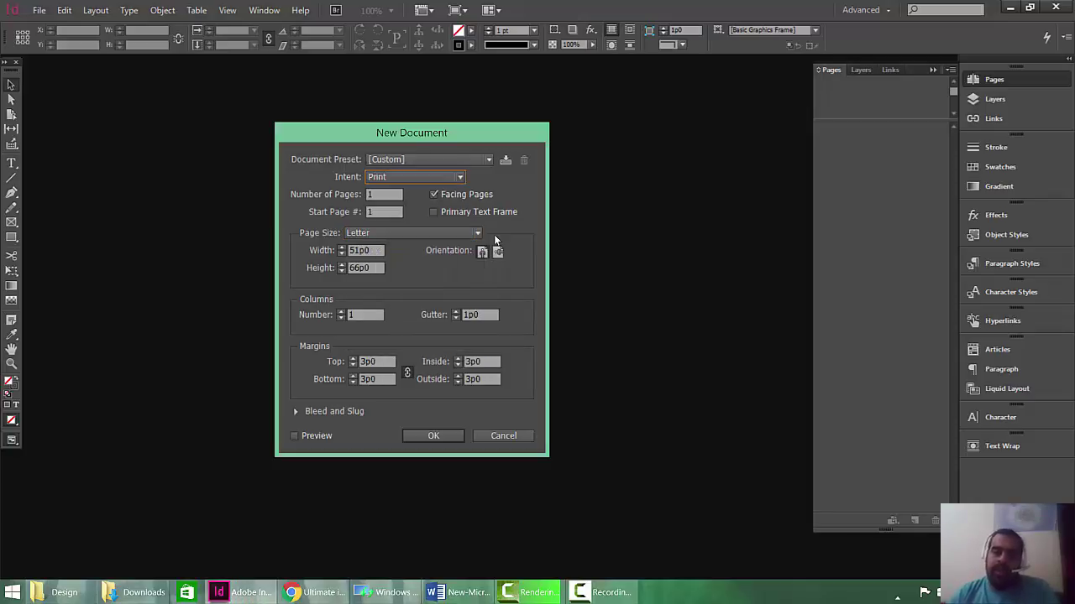
Step: Set the page size of the print document to A4
key(alt+Down)
key(Down)
key(Down)
key(Down)
key(Down)
key(Down)
key(Down)
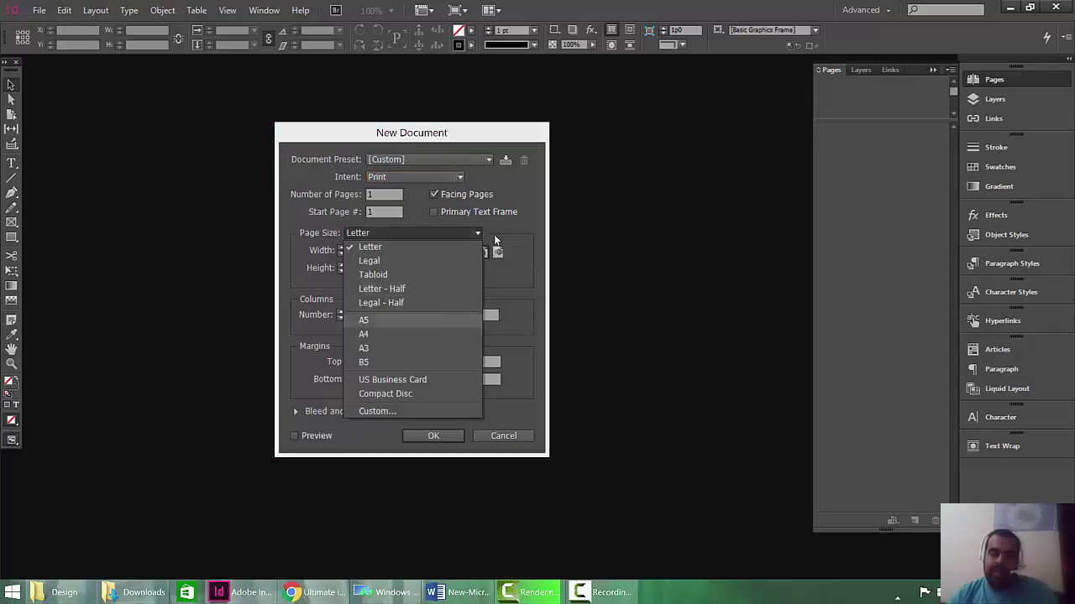
key(Return)
key(Down)
key(Down)
key(Down)
key(Down)
key(Down)
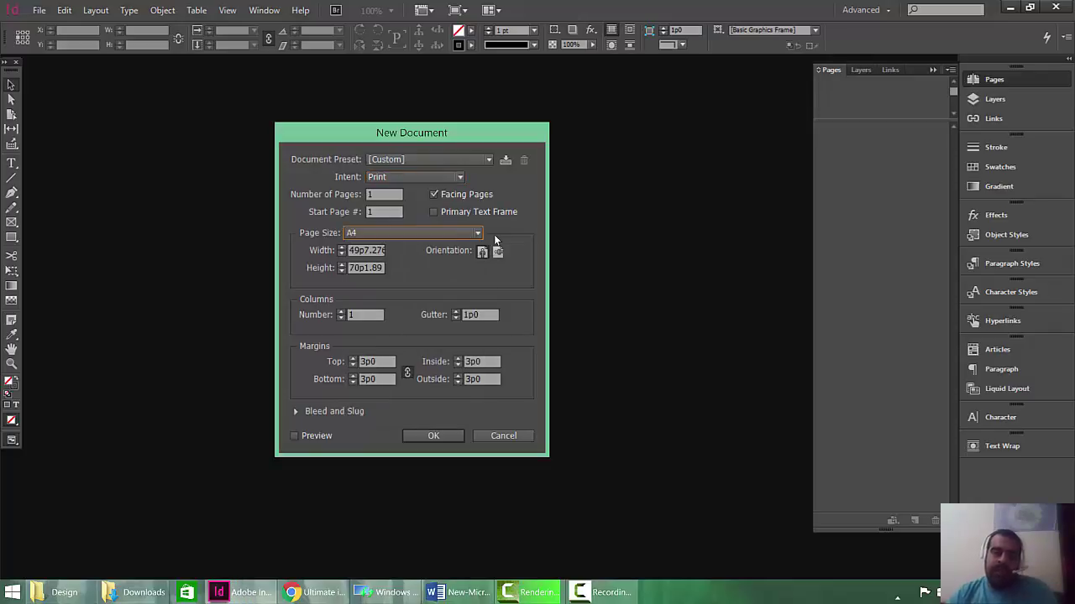
Step: Review the print page sizes neighbouring A4 and keep A4 selected
key(alt+Down)
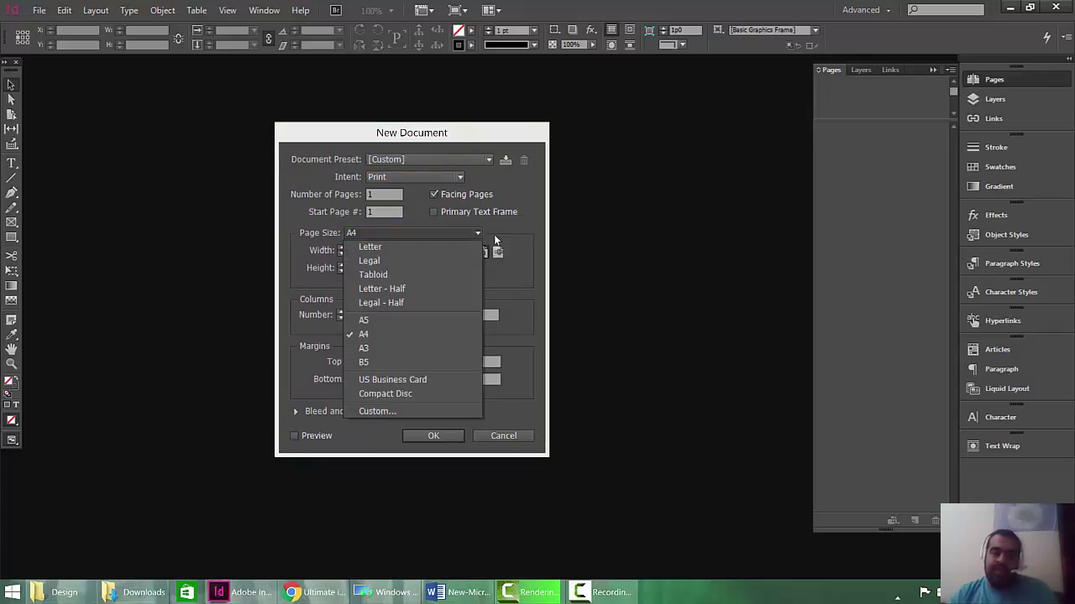
key(Down)
key(Up)
key(Up)
key(Down)
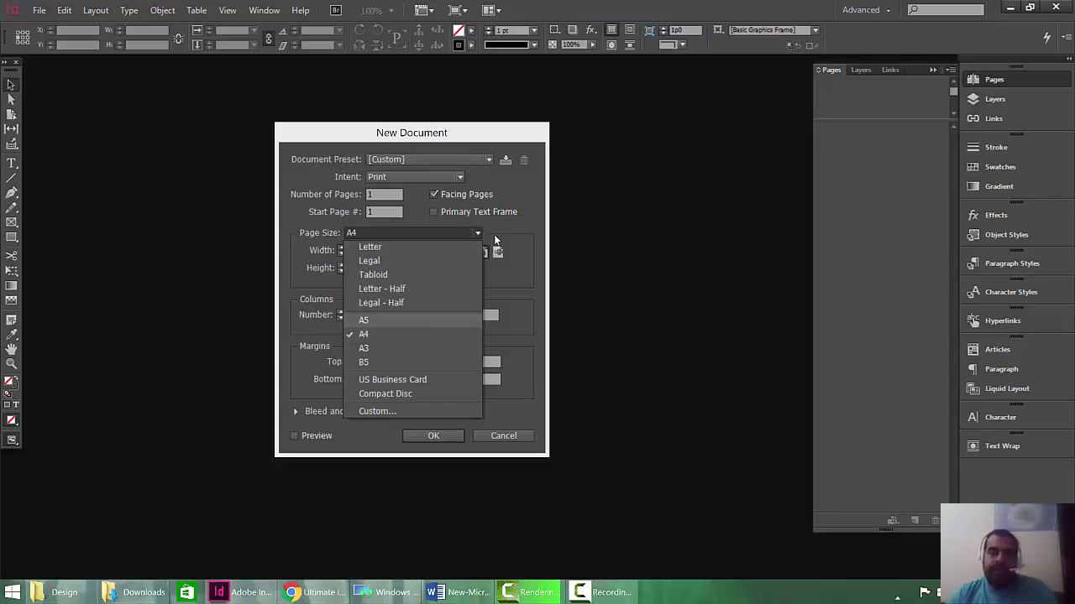
key(Return)
Step: Set the number of pages to 5, keep the start page at 1, and create the document
key(shift+Tab)
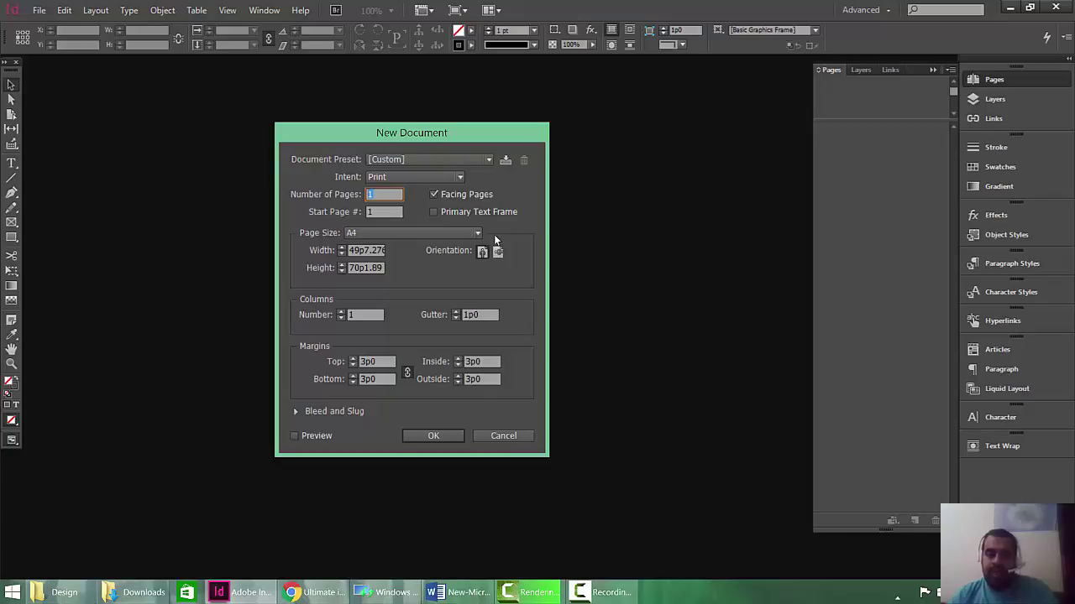
text(5)
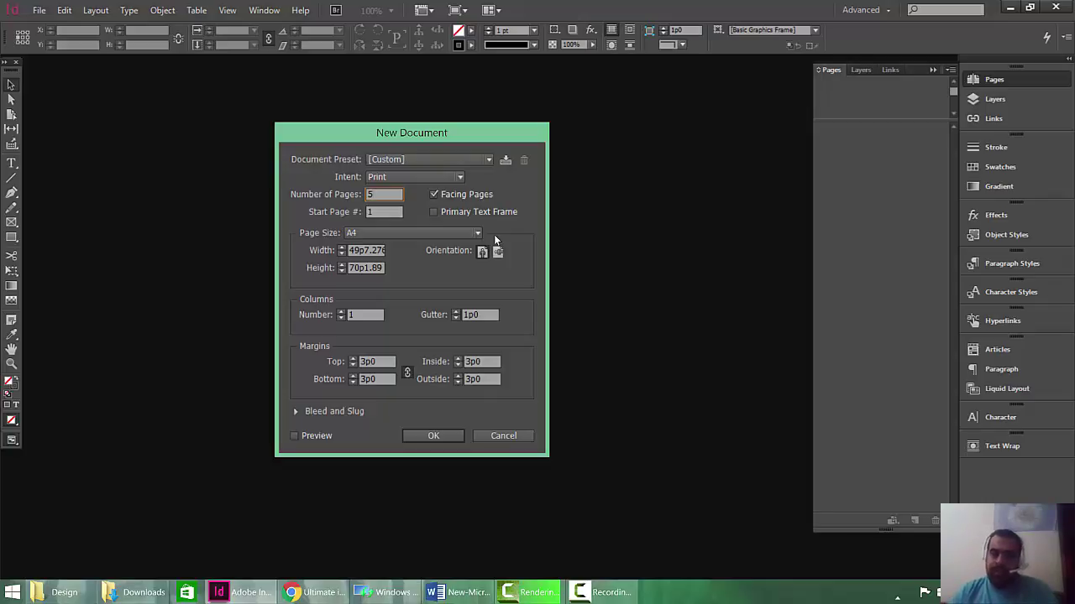
key(Tab)
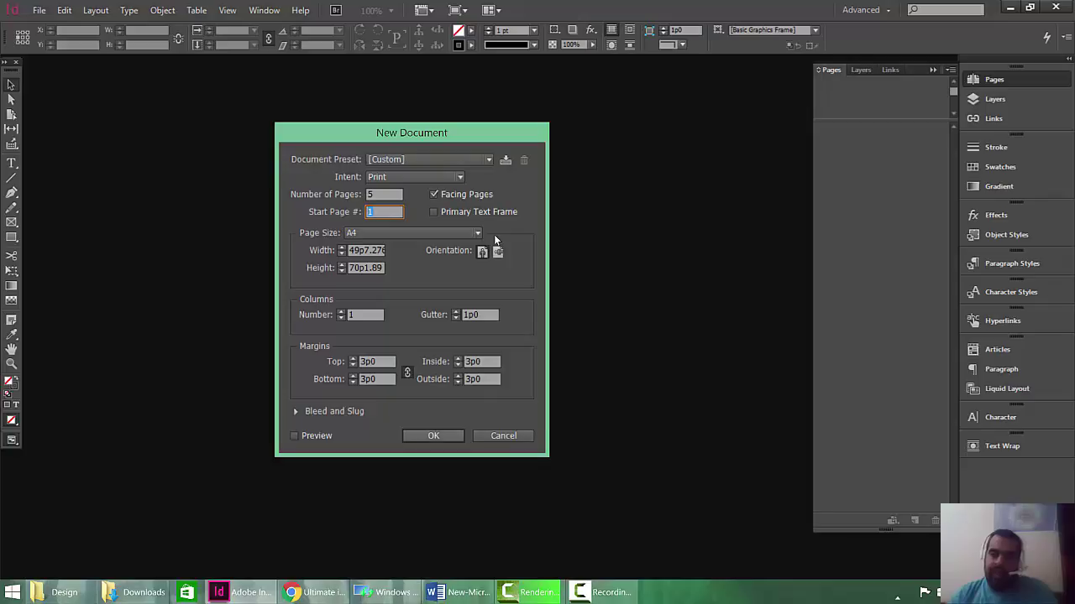
key(Return)
key(Return)
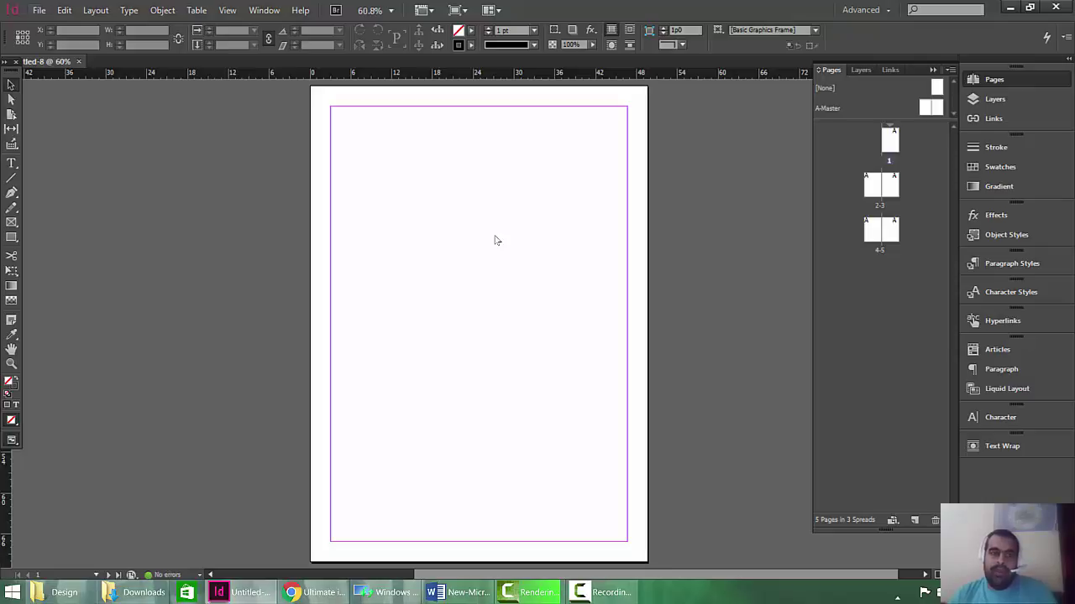
Step: Create another new one-page Letter document for print with Facing Pages turned off
key(alt)
key(alt)
key(alt+f)
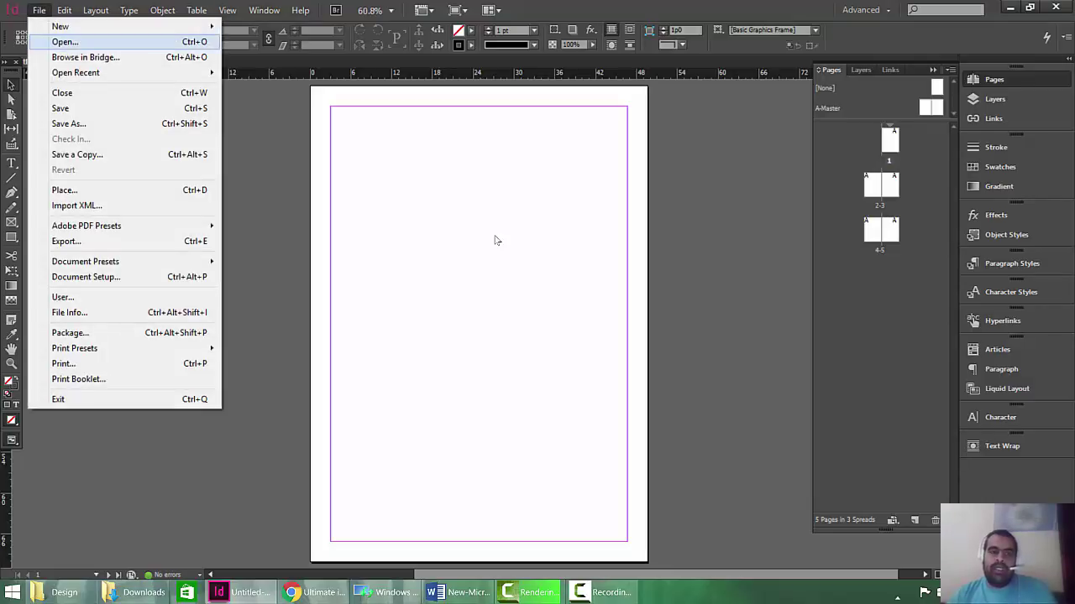
key(Up)
key(Right)
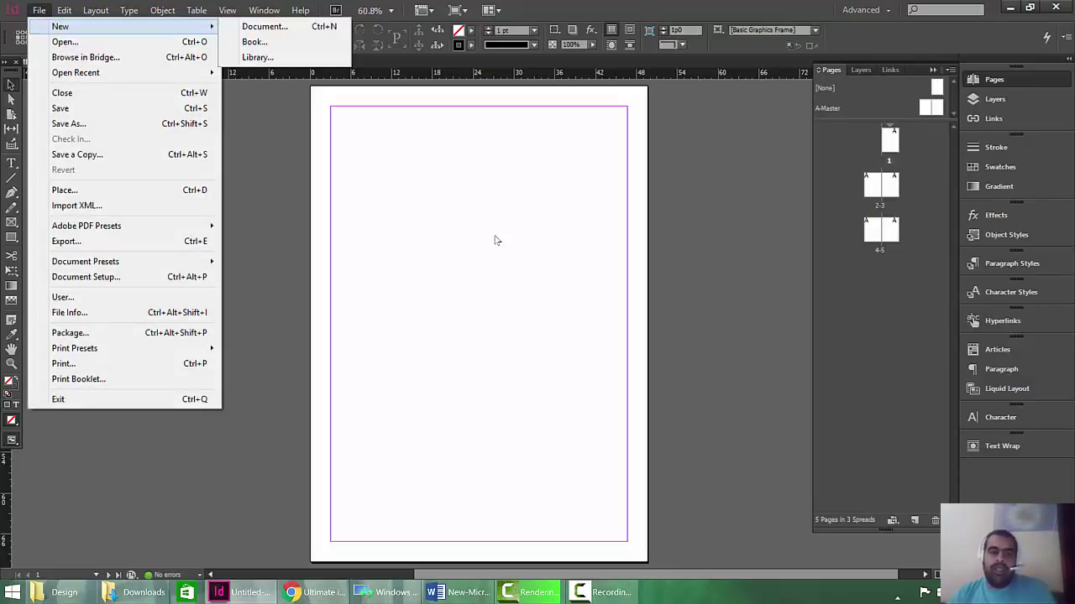
key(Return)
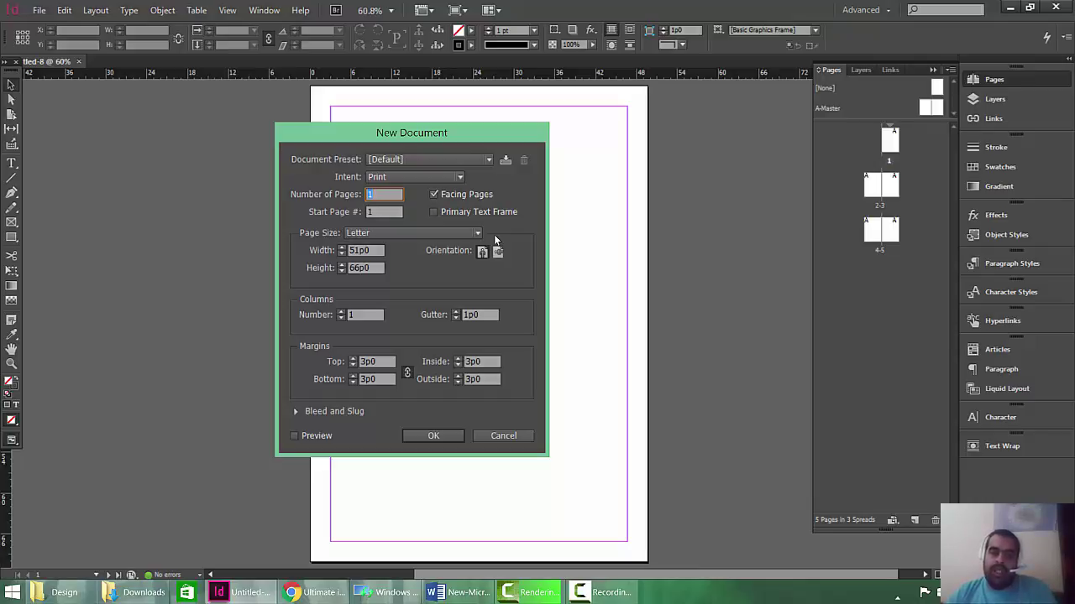
key(Tab)
key(space)
key(Tab)
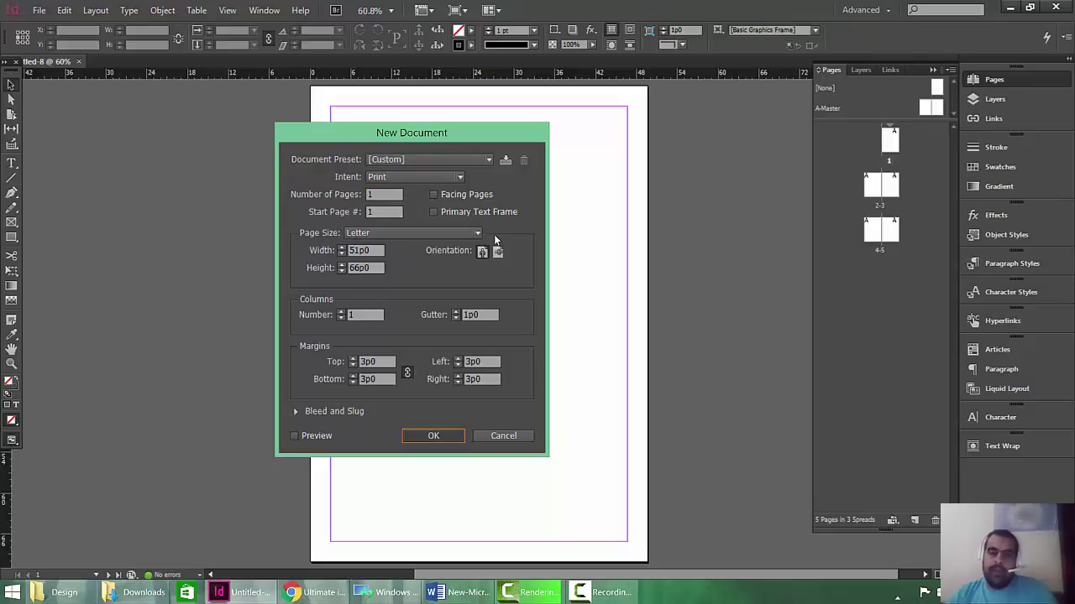
key(Return)
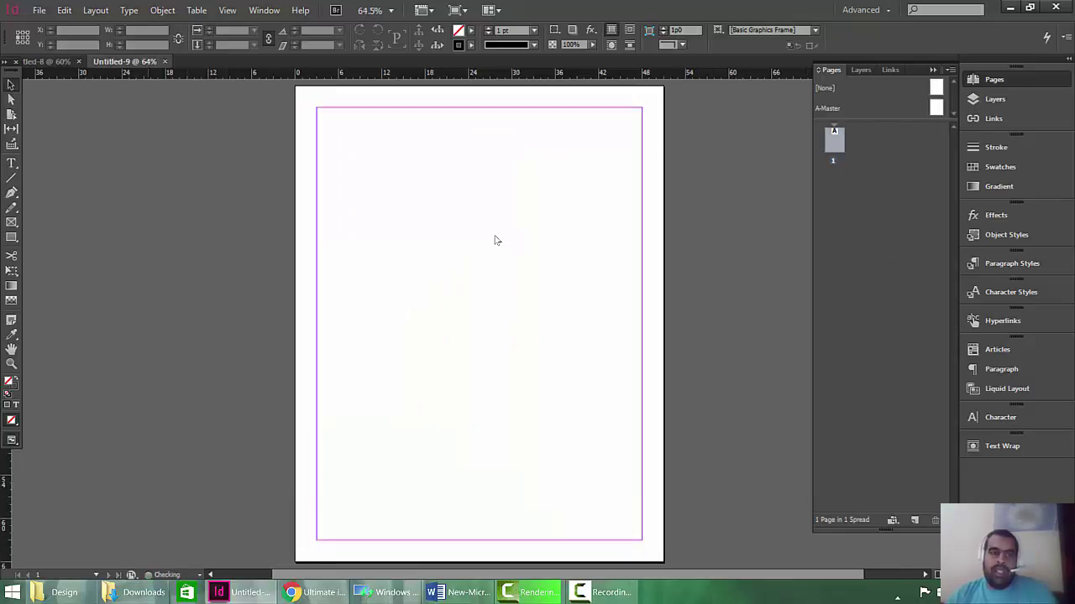
key(alt+f)
key(o)
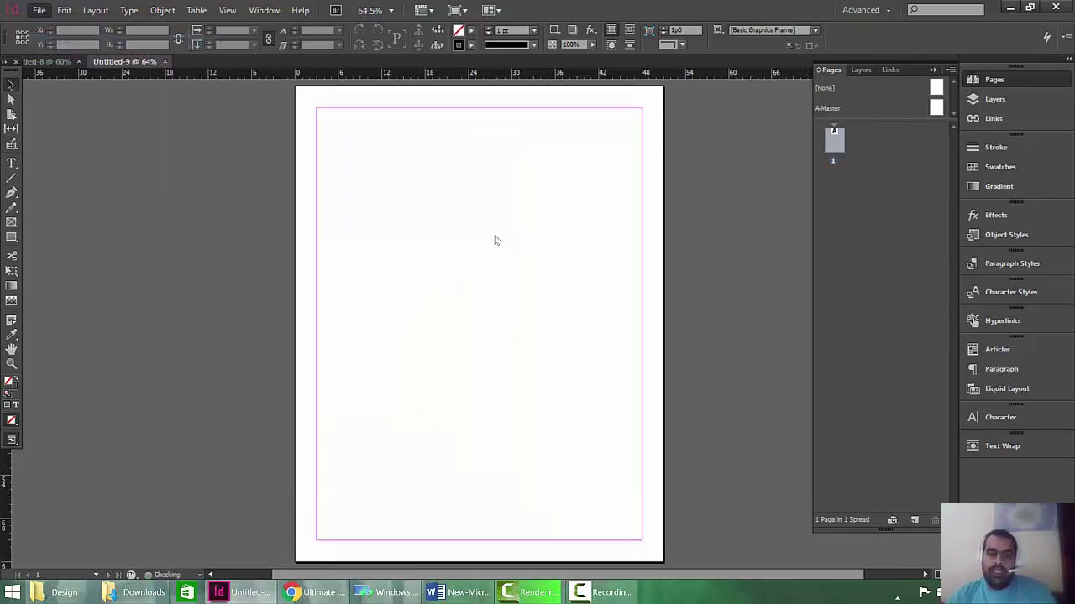
key(ctrl+o)
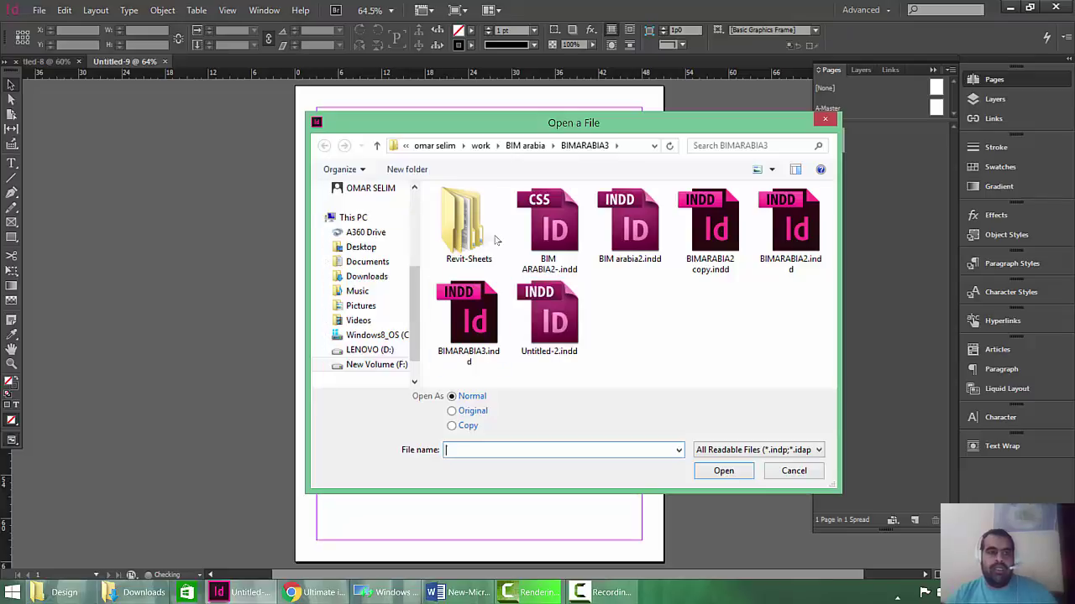
key(Escape)
Step: Create a new four-page Letter document for print with Facing Pages turned off
key(alt+f)
key(Right)
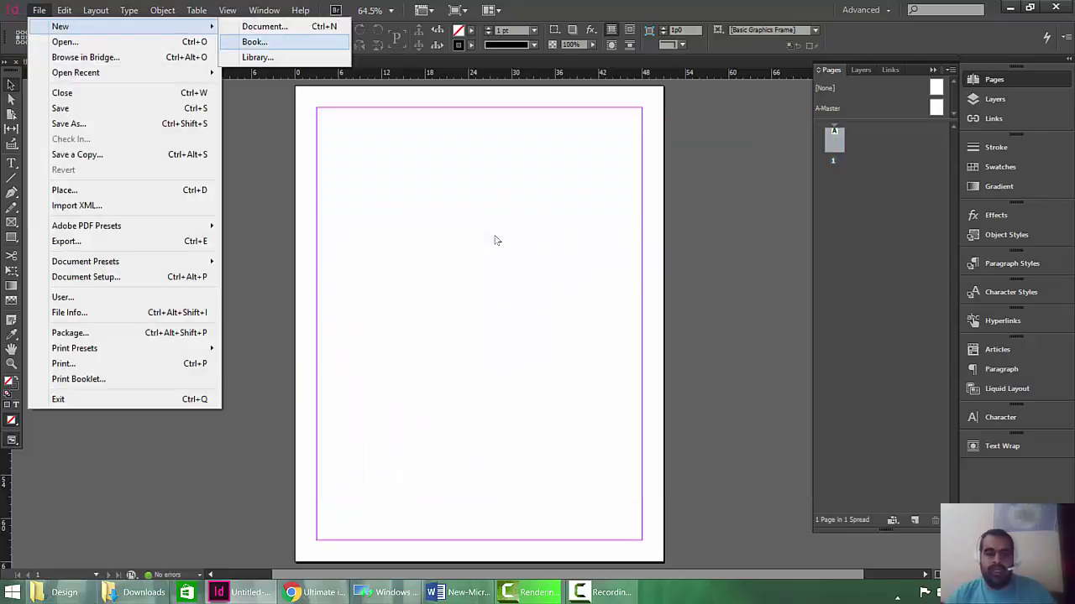
key(Return)
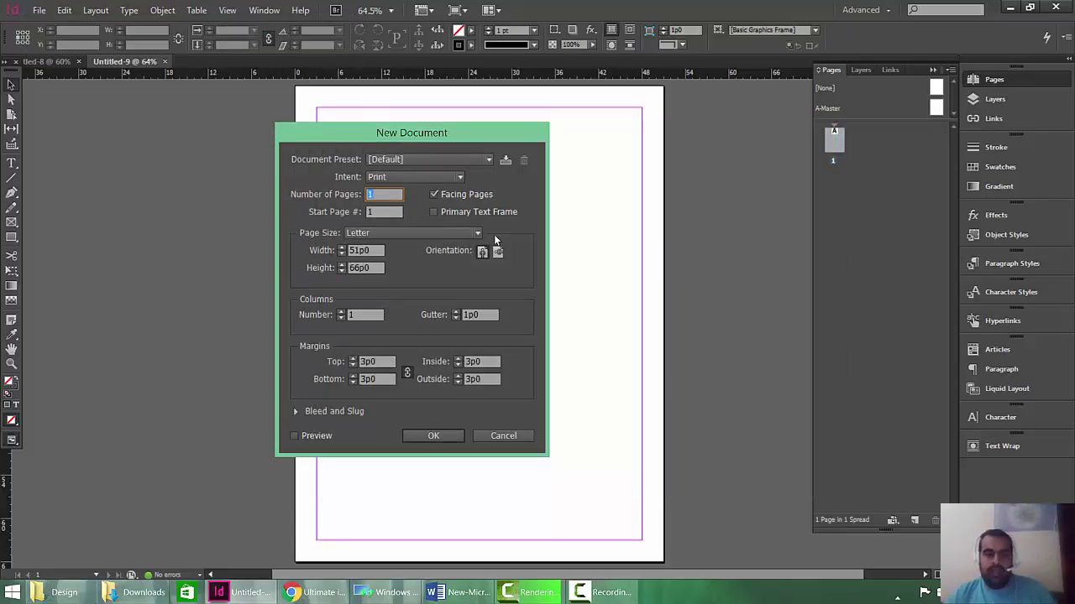
text(4)
key(Tab)
key(space)
key(Return)
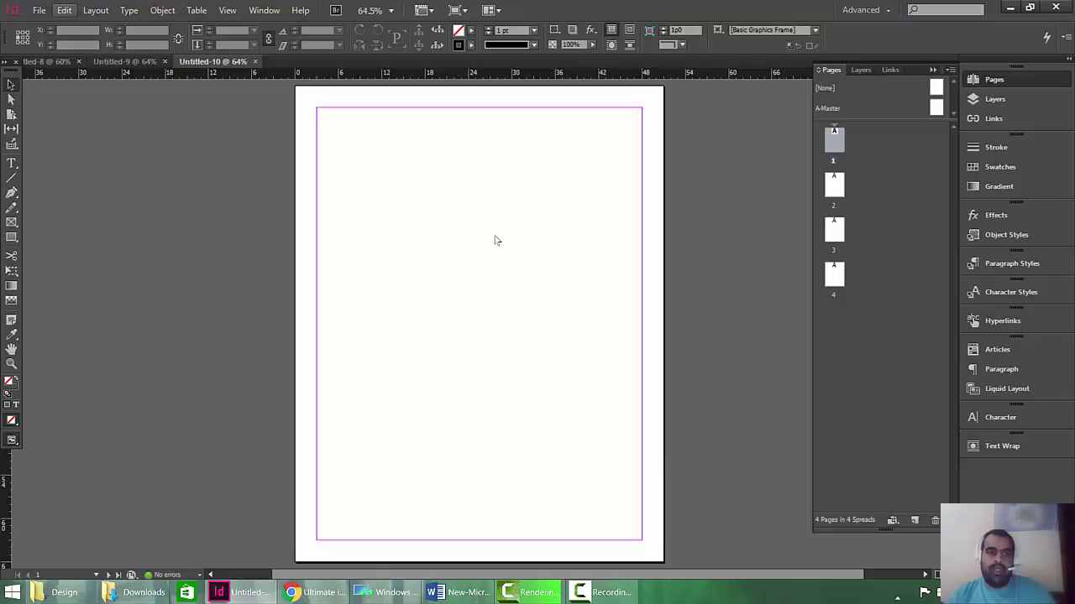
Step: Start a new print document with 5 facing pages and set its page size to A4
key(alt+f)
key(Down)
key(Right)
key(Return)
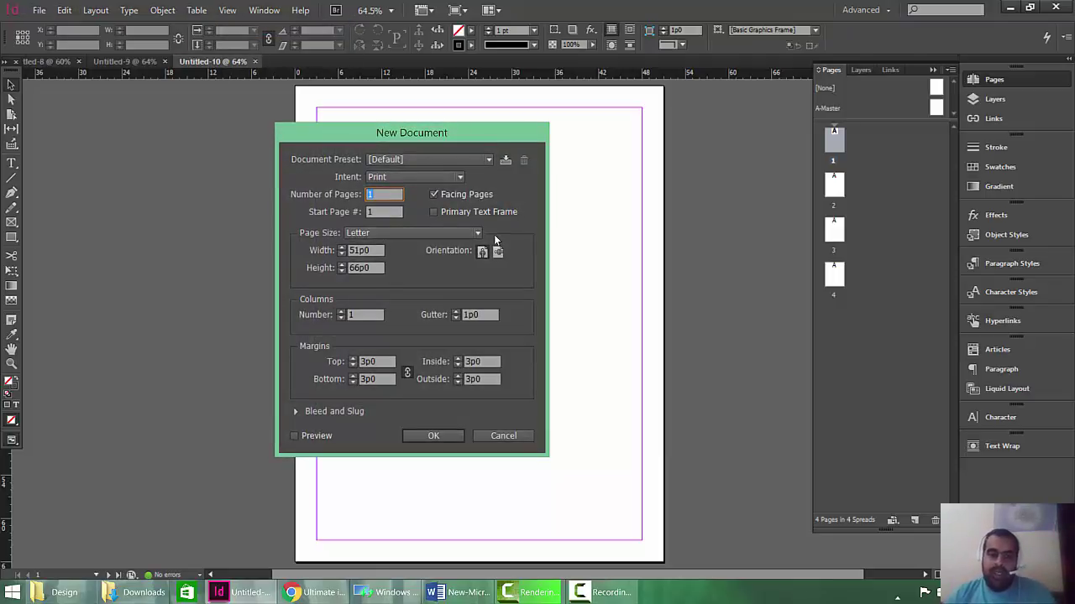
text(5)
click(477, 233)
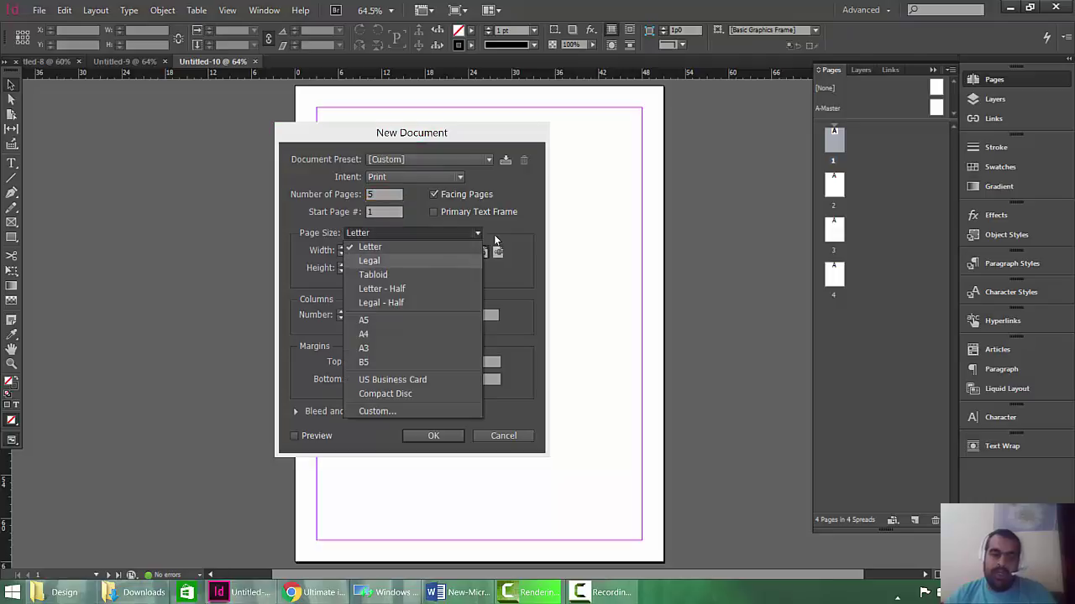
key(Down)
key(Return)
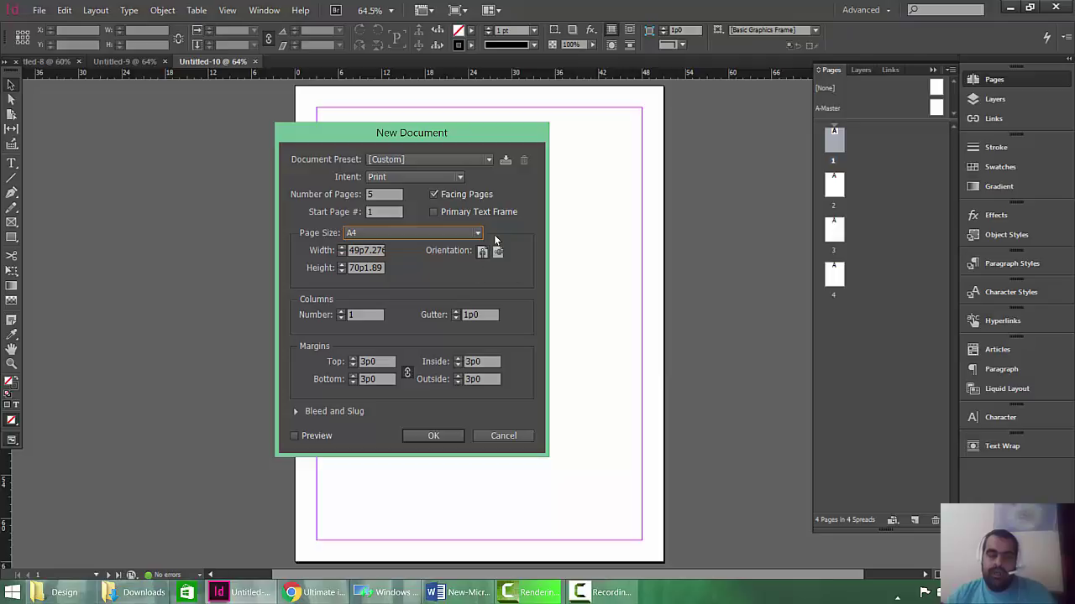
Step: Switch the page orientation of the new document to landscape and back to portrait
key(Tab)
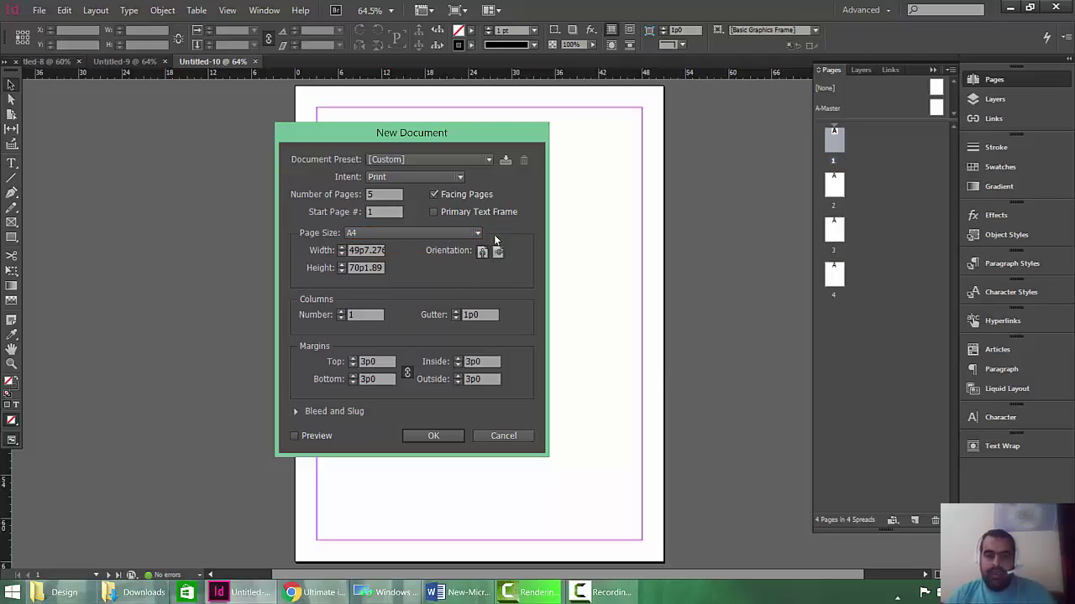
click(494, 241)
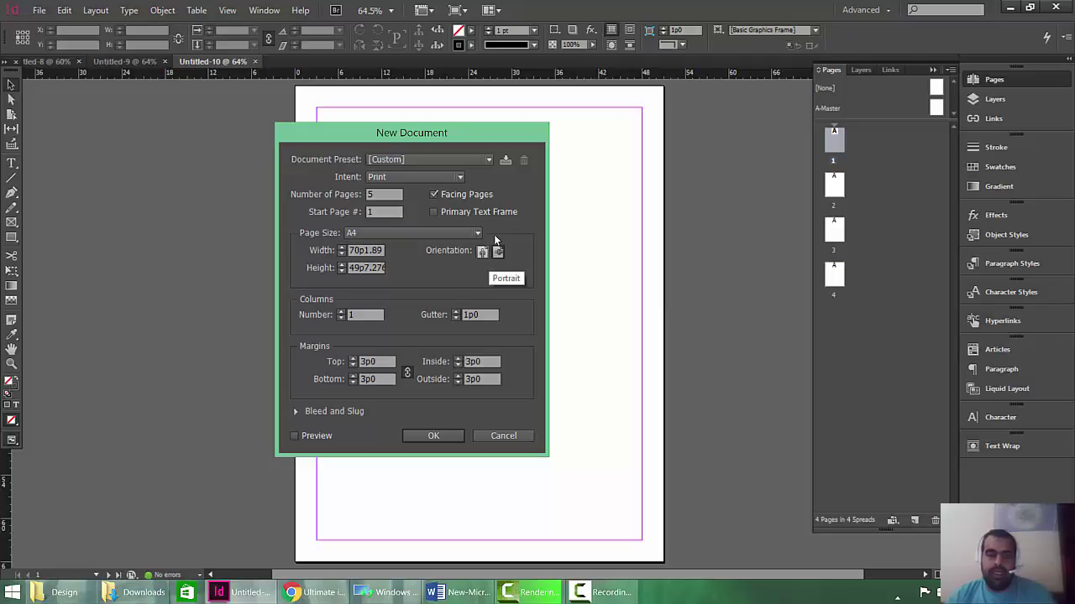
click(482, 252)
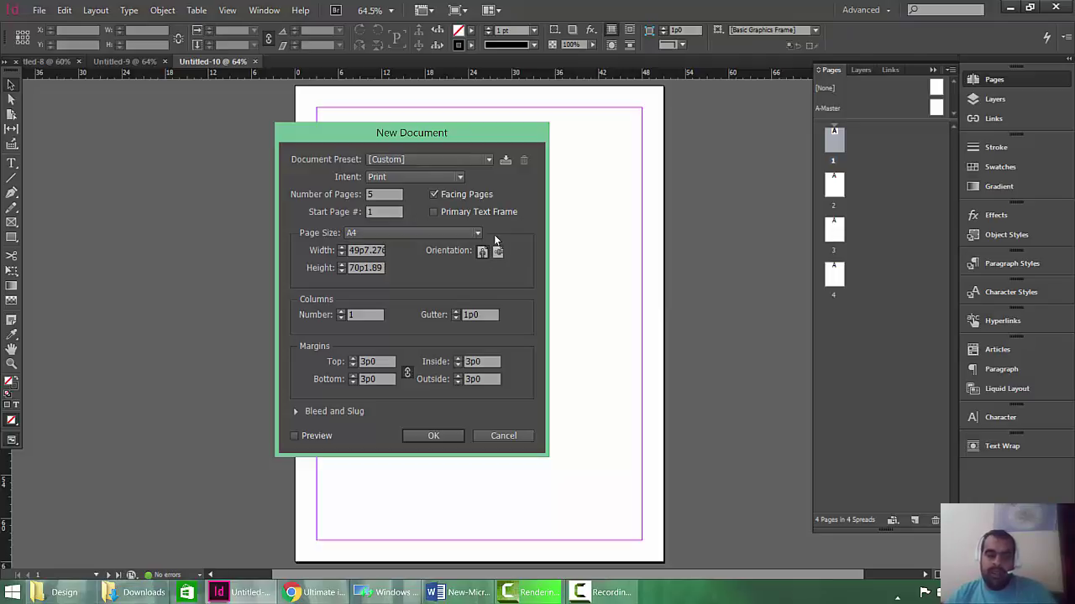
Step: Set the number of columns to 2 and create the document
key(Up)
key(Return)
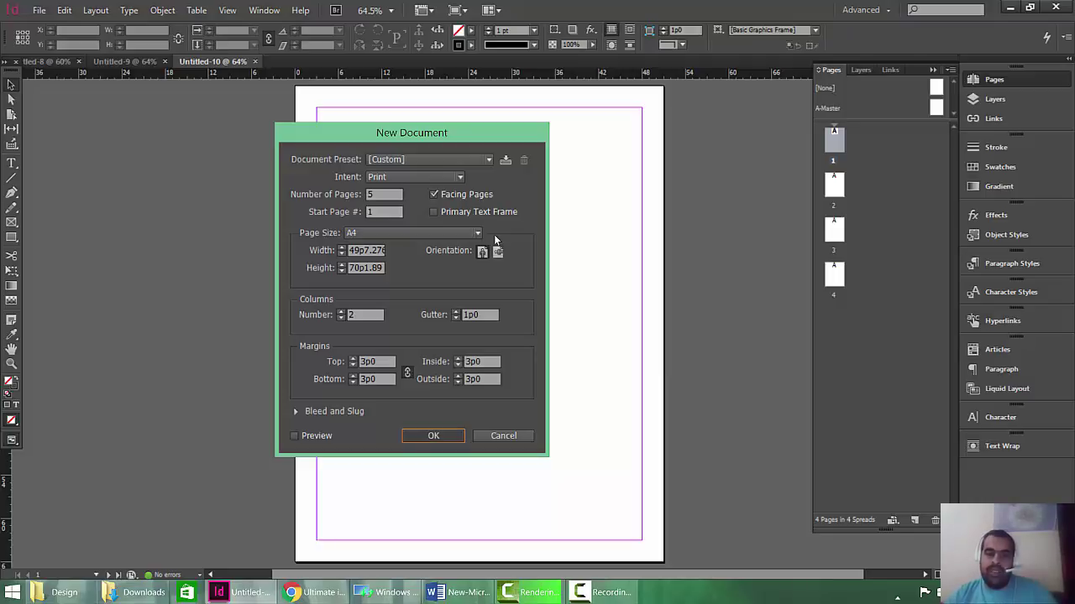
key(Return)
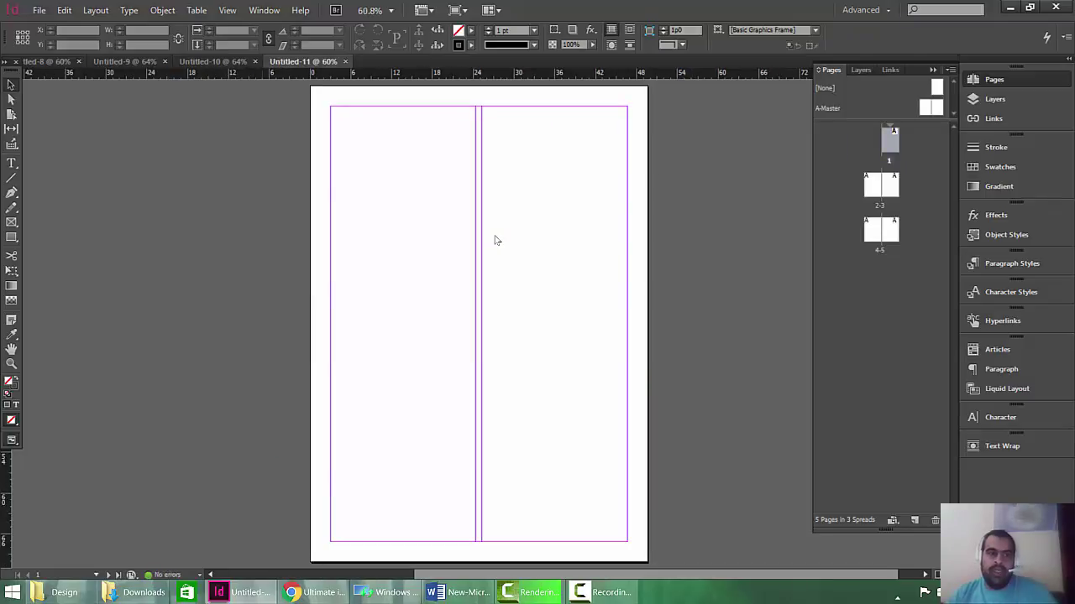
key(alt+f)
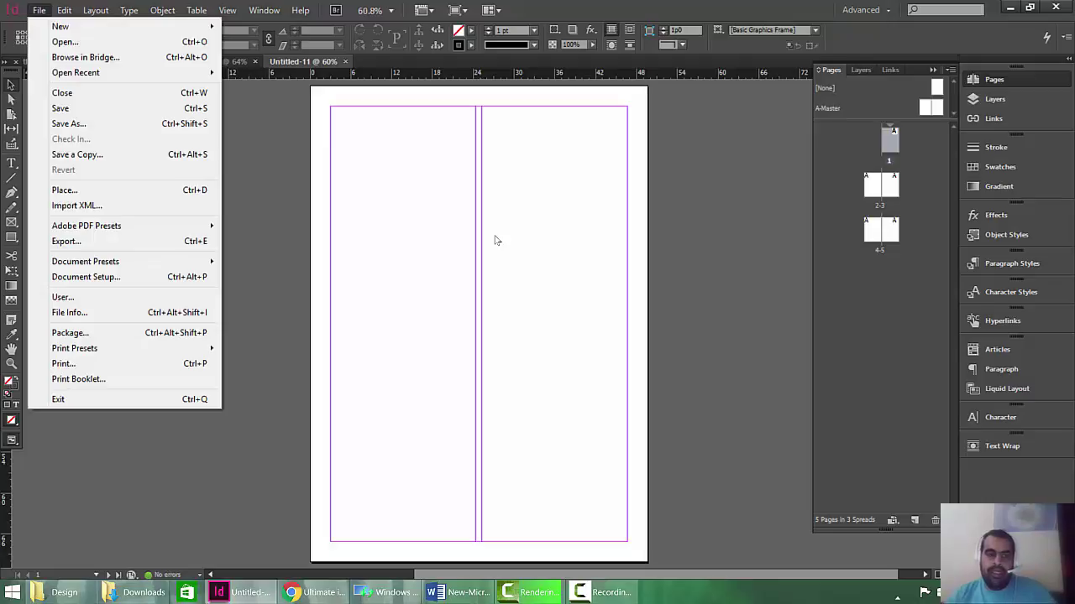
key(Escape)
key(alt+f)
key(Down)
key(Down)
key(Down)
key(Down)
key(Down)
key(Down)
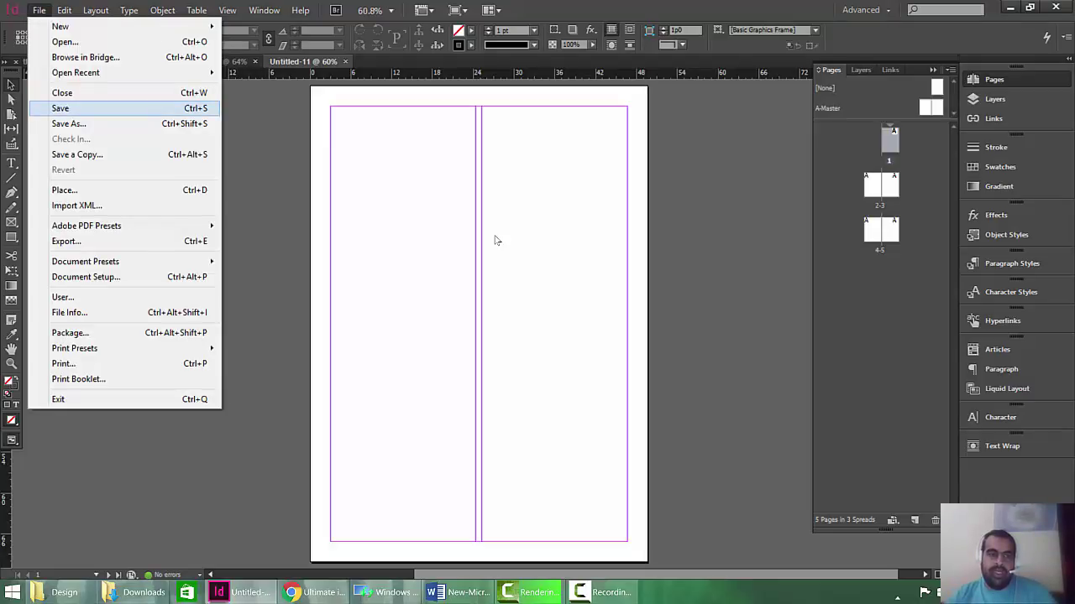
key(Up)
key(Up)
key(Up)
key(Up)
key(Up)
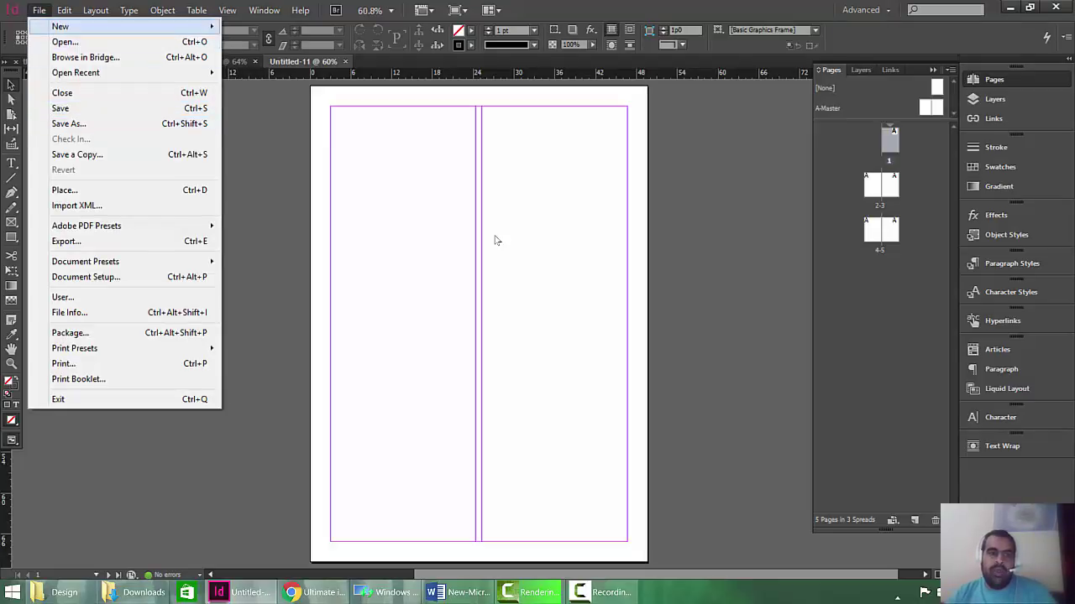
Step: Start another new print document and raise all four linked margins together to 3p5
key(Right)
key(Return)
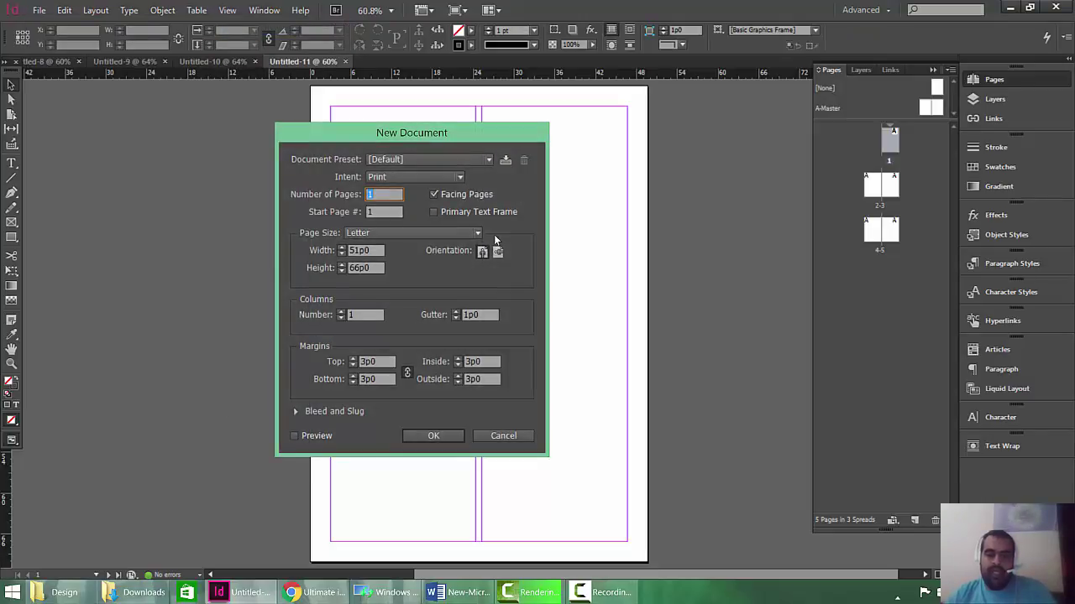
key(Tab)
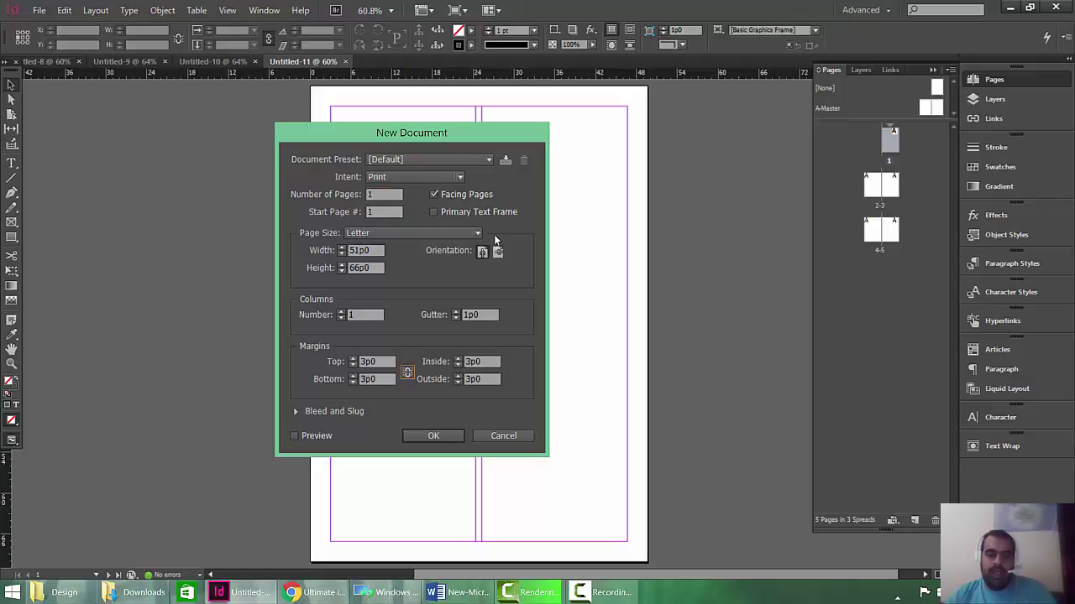
key(space)
key(Up)
key(Up)
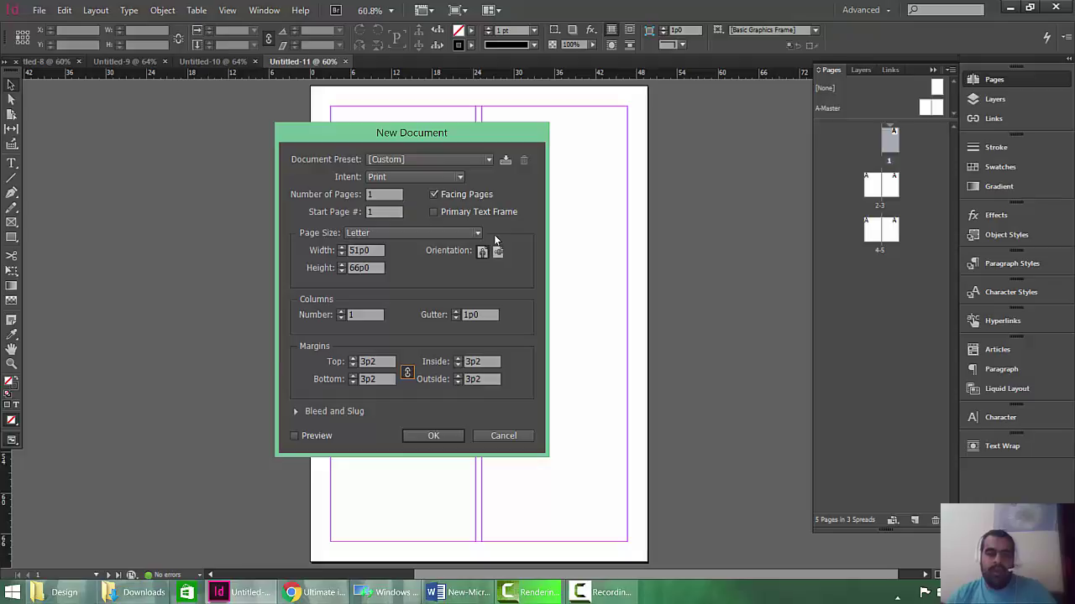
key(Up)
key(Up)
key(Up)
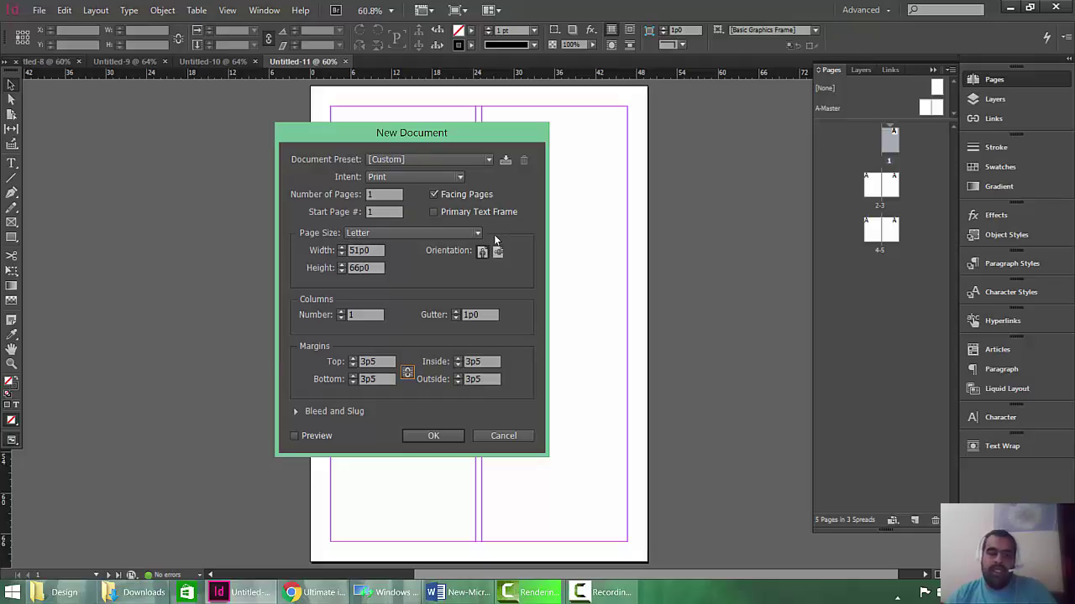
Step: Unlink the margins, then set the top margin to 4p3 and the bottom margin to 3p6
key(Up)
key(Up)
key(Up)
key(Up)
key(Up)
key(Up)
key(Up)
key(Up)
key(Up)
key(Up)
key(Tab)
key(Up)
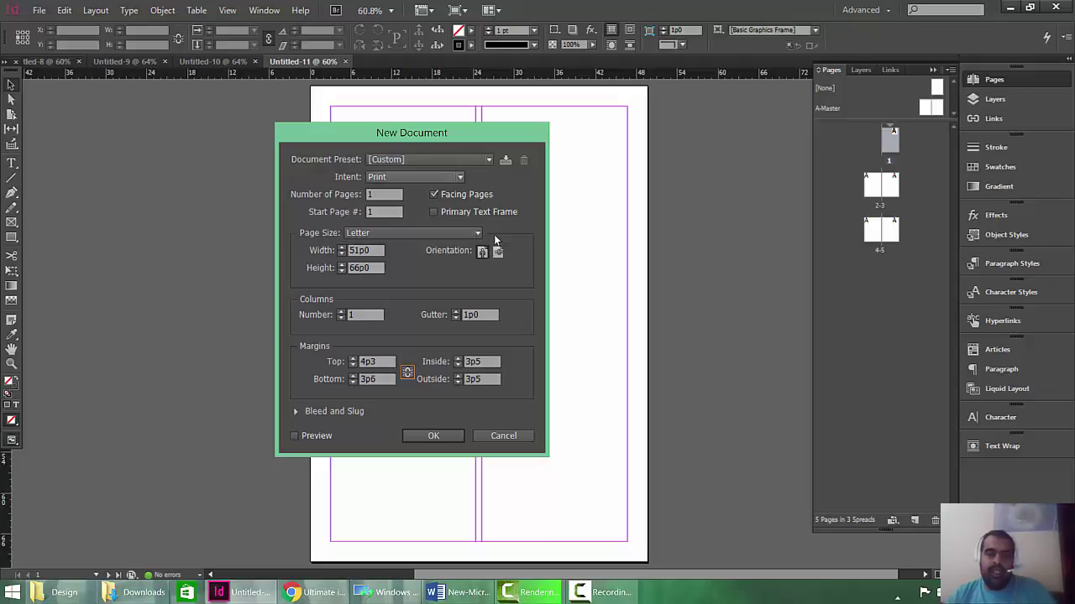
Step: Keep the intent as Print and set the number of pages to 6
key(Tab)
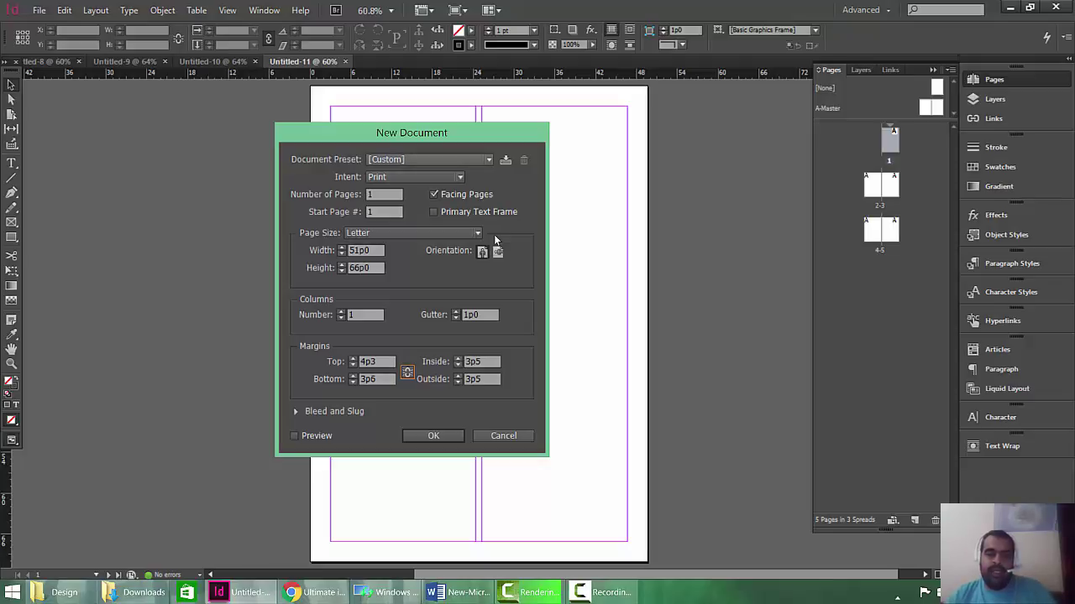
key(Tab)
key(alt+Down)
key(Down)
key(Escape)
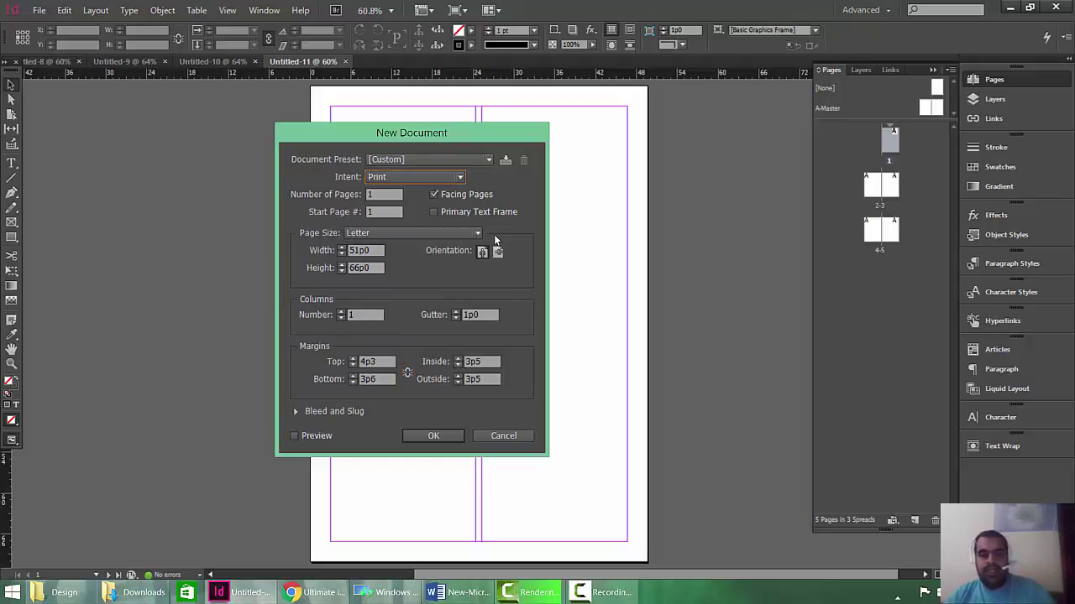
key(Tab)
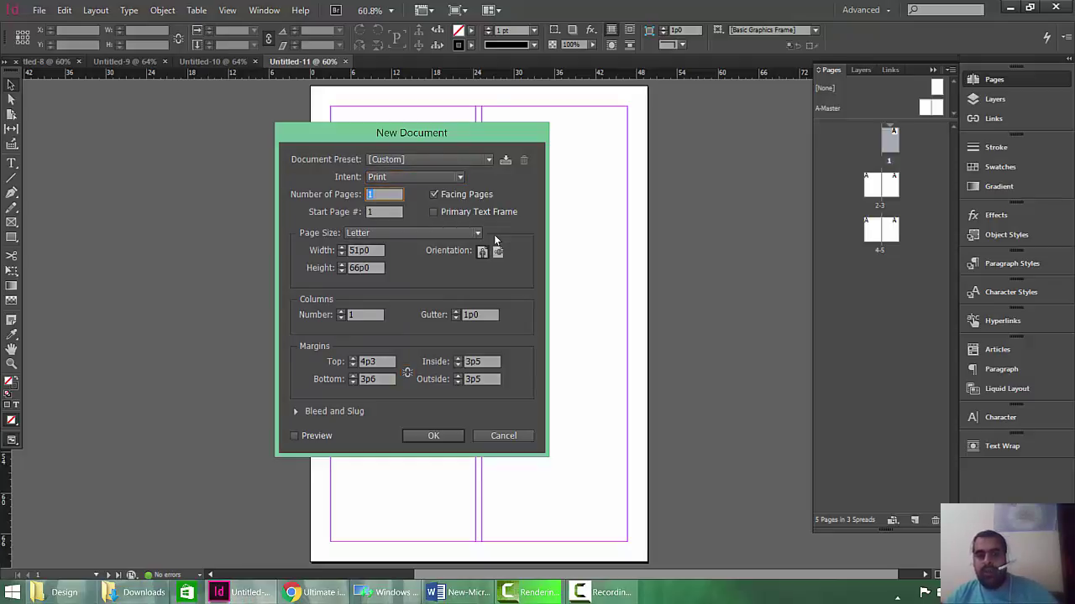
text(6)
Step: Set the page size to A4 and create the document
key(Tab)
key(alt+Down)
key(Down)
key(Down)
key(Down)
key(Down)
key(Down)
key(Down)
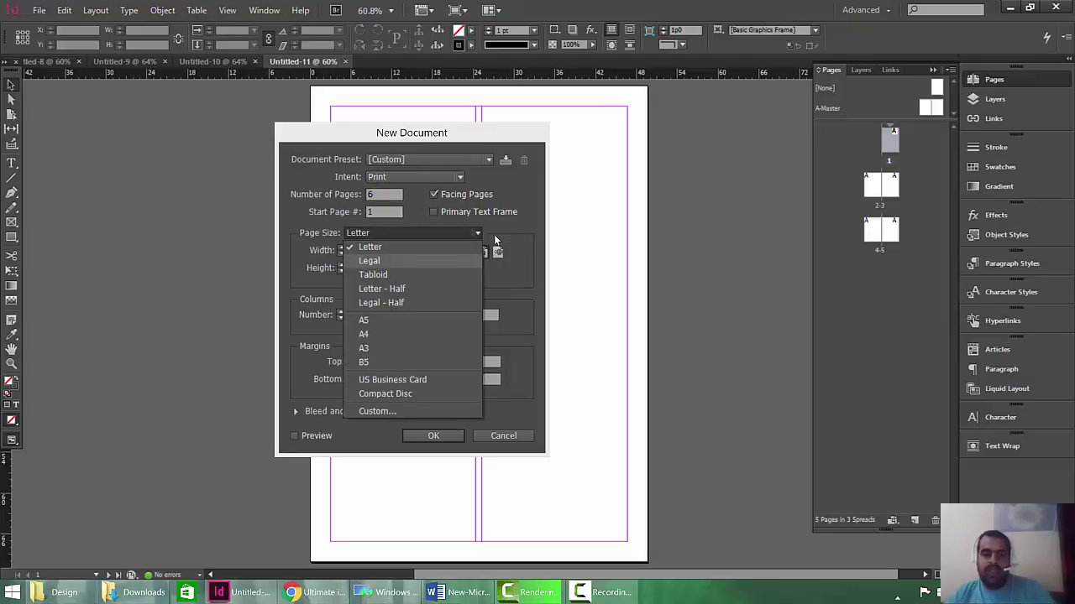
key(Return)
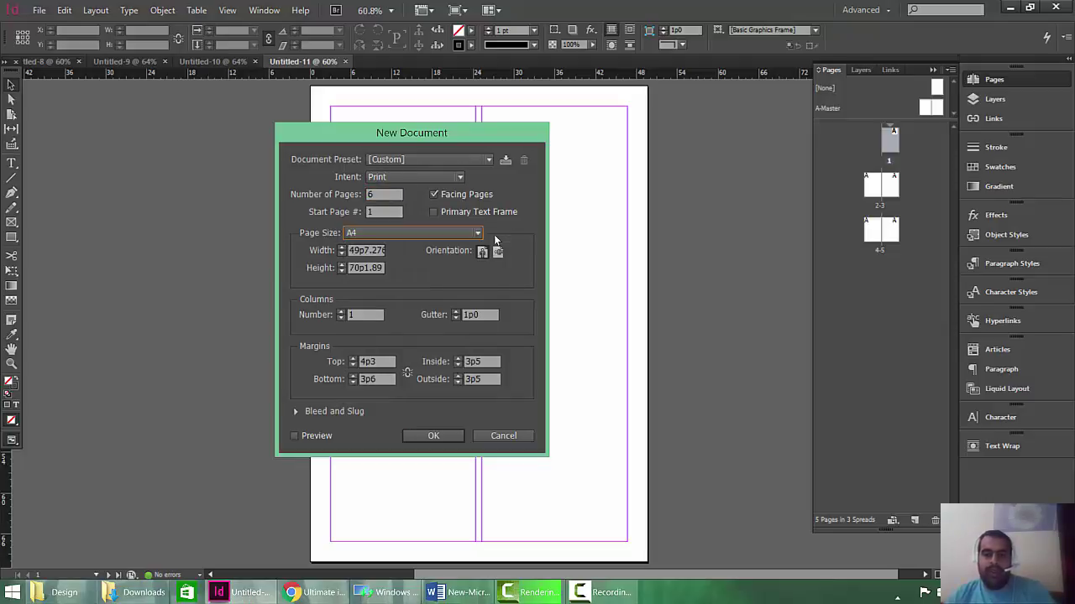
key(Return)
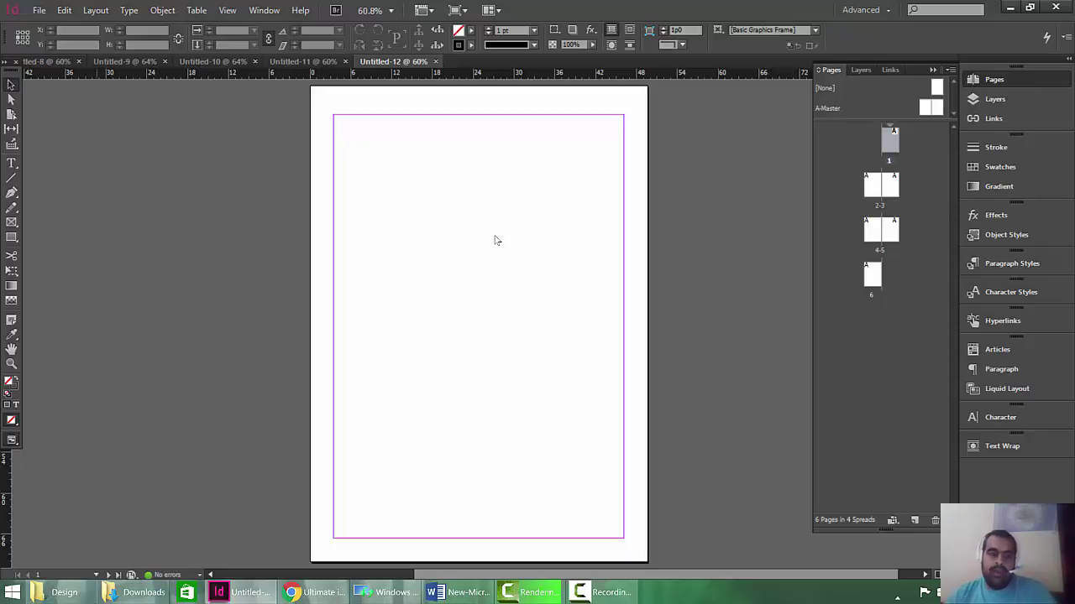
Step: Draw a text frame about 17 picas wide in the upper-left part of page 1 and enter "rwerwer" in it
key(backslash)
key(t)
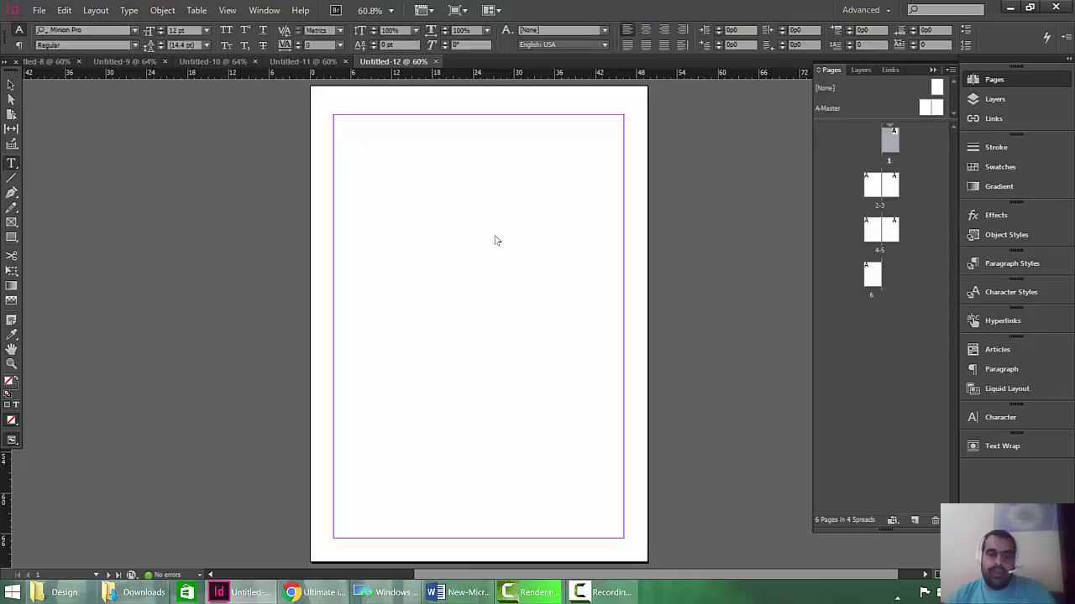
drag(363, 121, 478, 394)
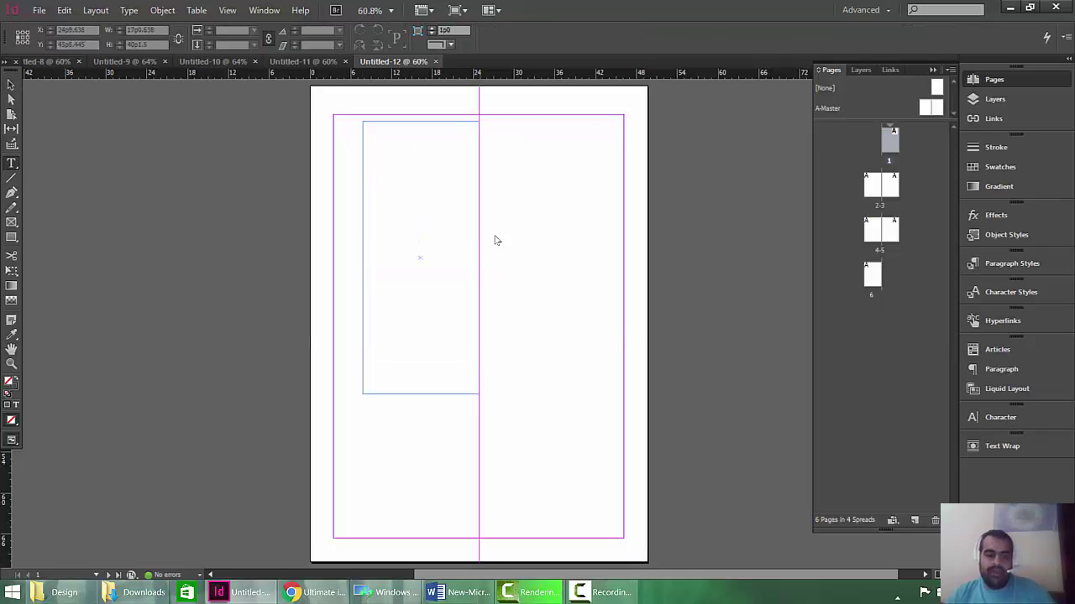
text(rwerwe)
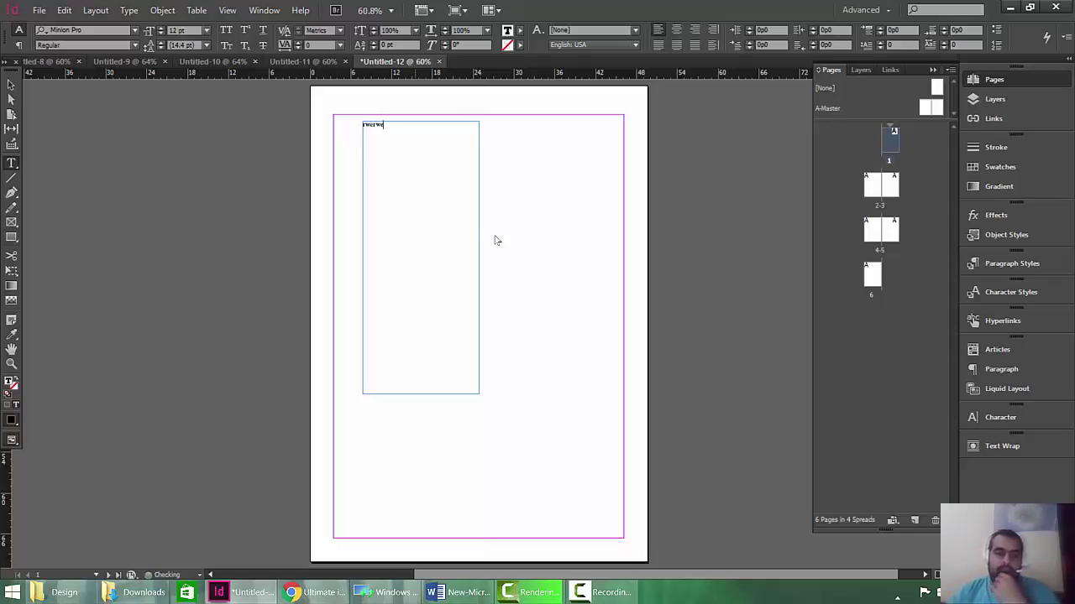
text(r)
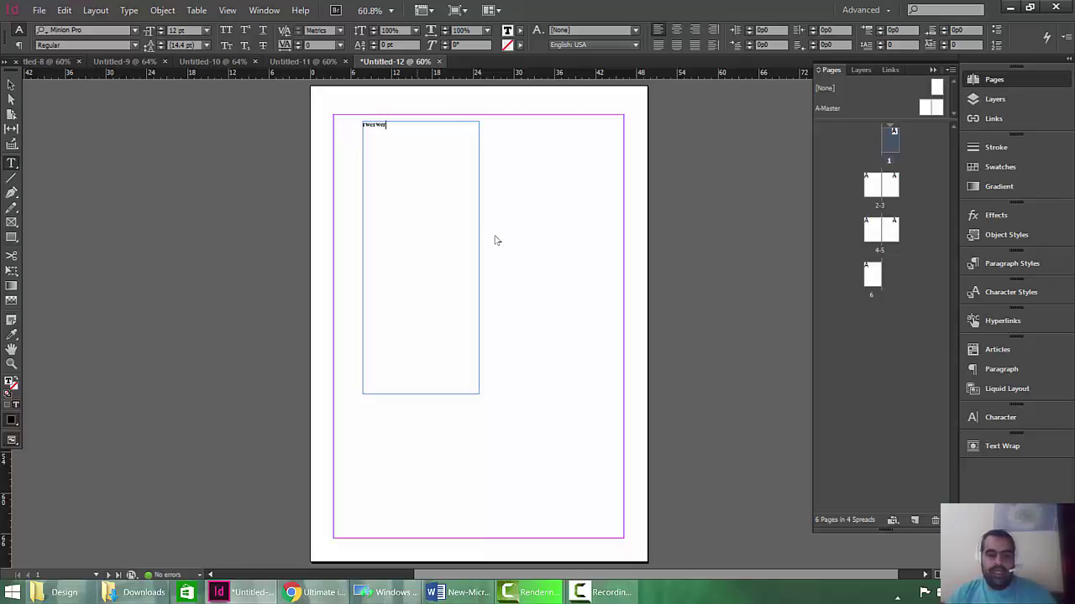
Step: Replace all the text in the frame with the copied placeholder text
key(ctrl+a)
key(ctrl+v)
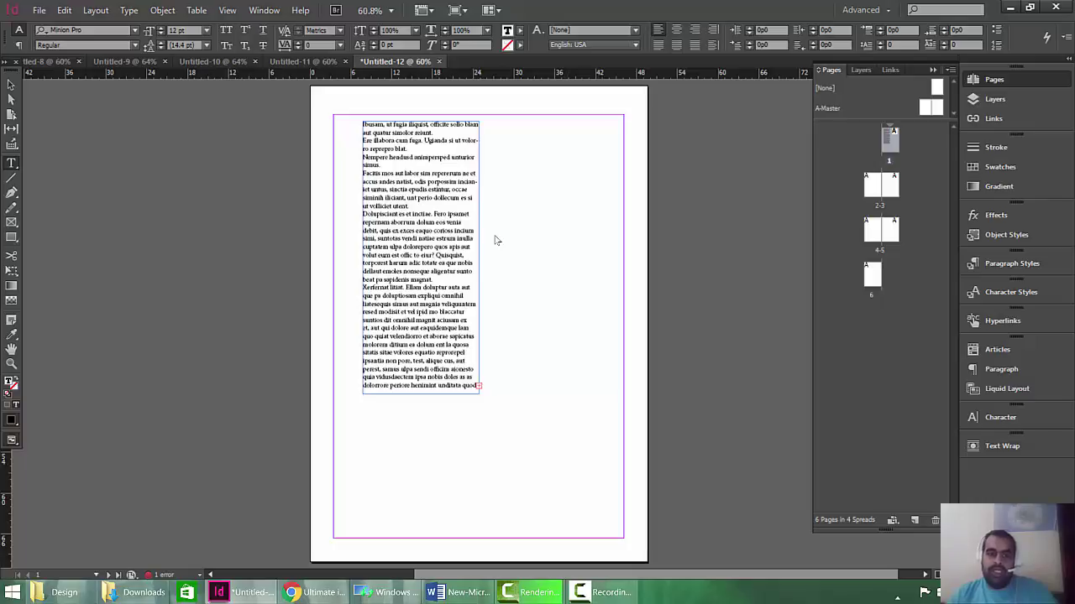
key(alt+l)
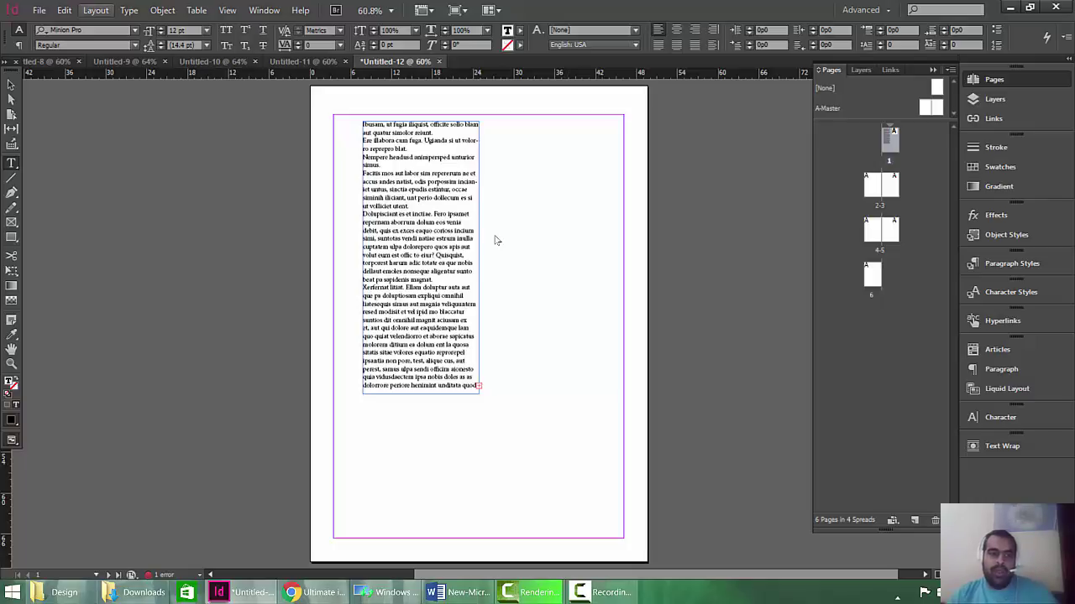
key(Down)
key(Down)
key(Down)
key(Down)
key(Down)
key(Down)
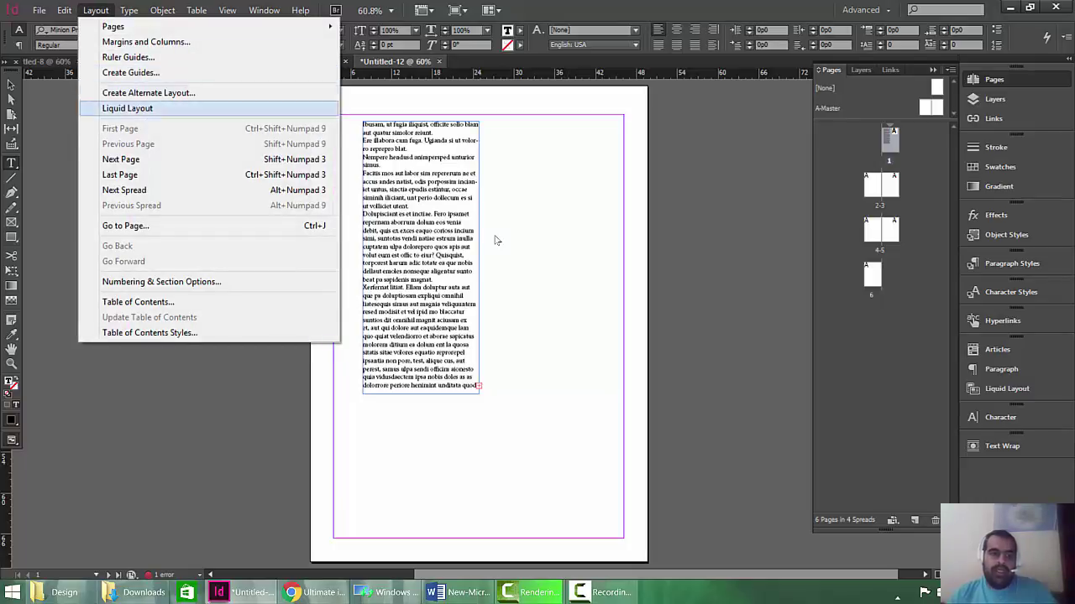
key(Down)
key(Up)
key(Up)
key(Up)
key(Up)
key(Left)
key(Down)
key(Down)
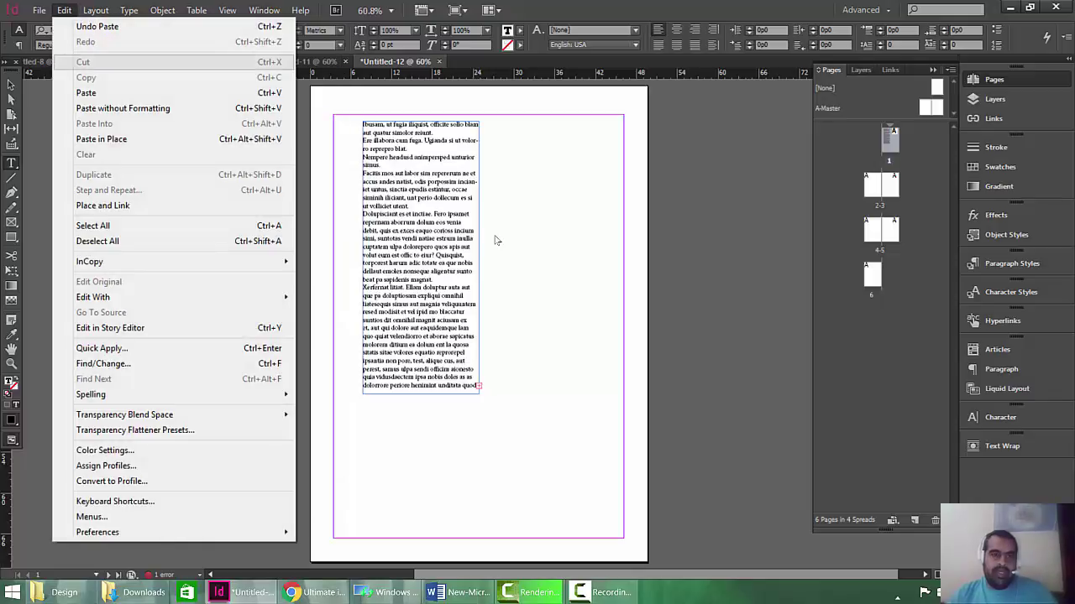
key(Right)
key(Right)
key(Down)
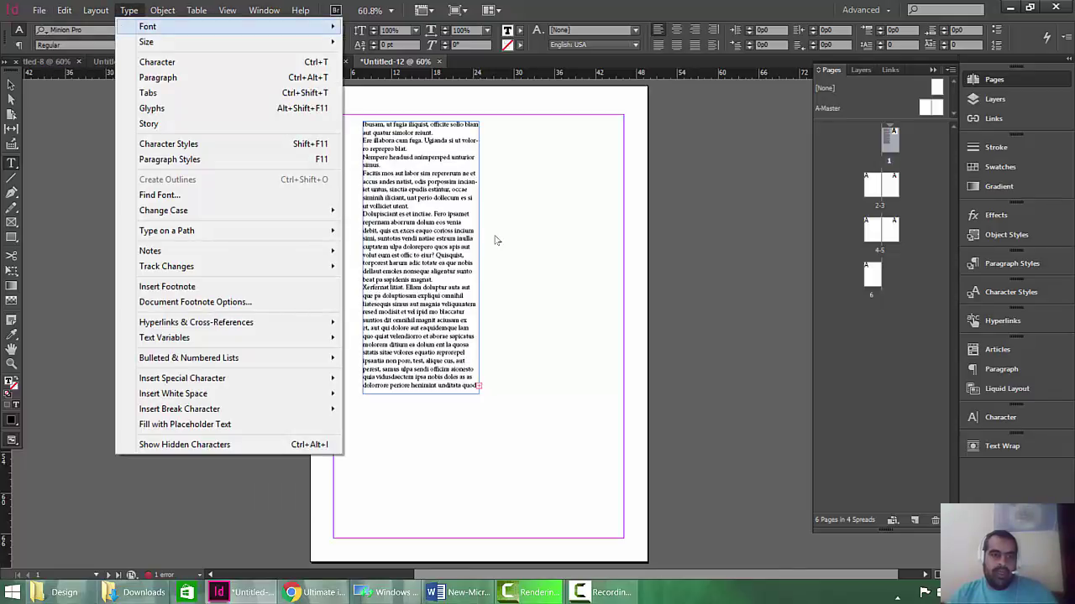
key(Down)
key(Left)
key(Escape)
key(Down)
key(Down)
key(Down)
key(Down)
key(Down)
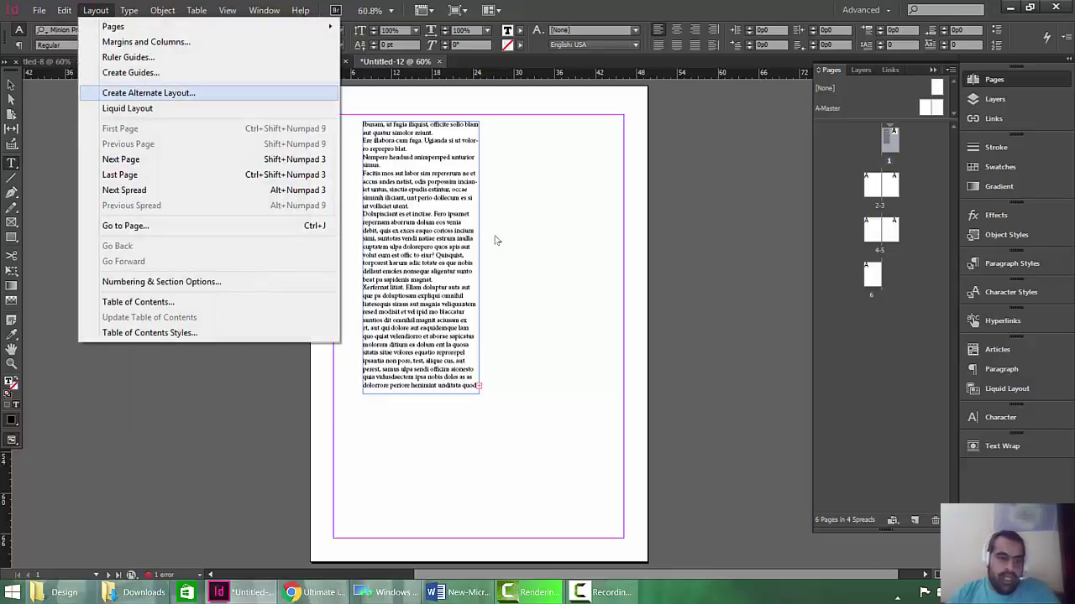
key(Down)
key(Down)
key(Down)
key(Down)
key(Down)
key(Down)
key(Down)
key(Down)
key(Down)
key(Down)
key(Down)
key(Down)
key(Down)
key(Up)
key(Return)
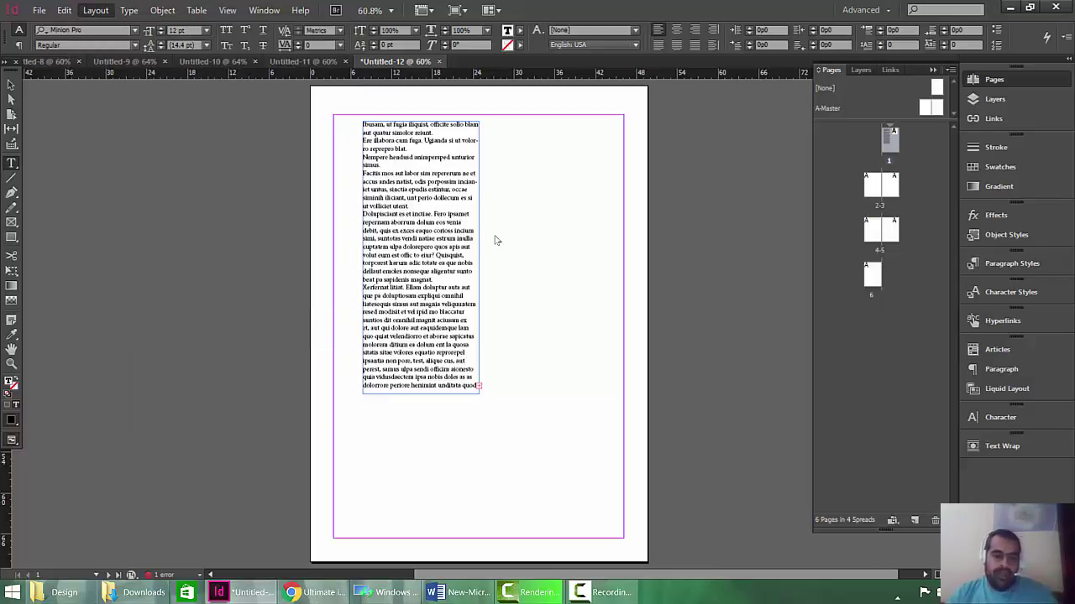
Step: Delete all the text in the page 1 frame and fill the frame with placeholder text
key(ctrl+a)
key(Delete)
key(alt)
key(Right)
key(Right)
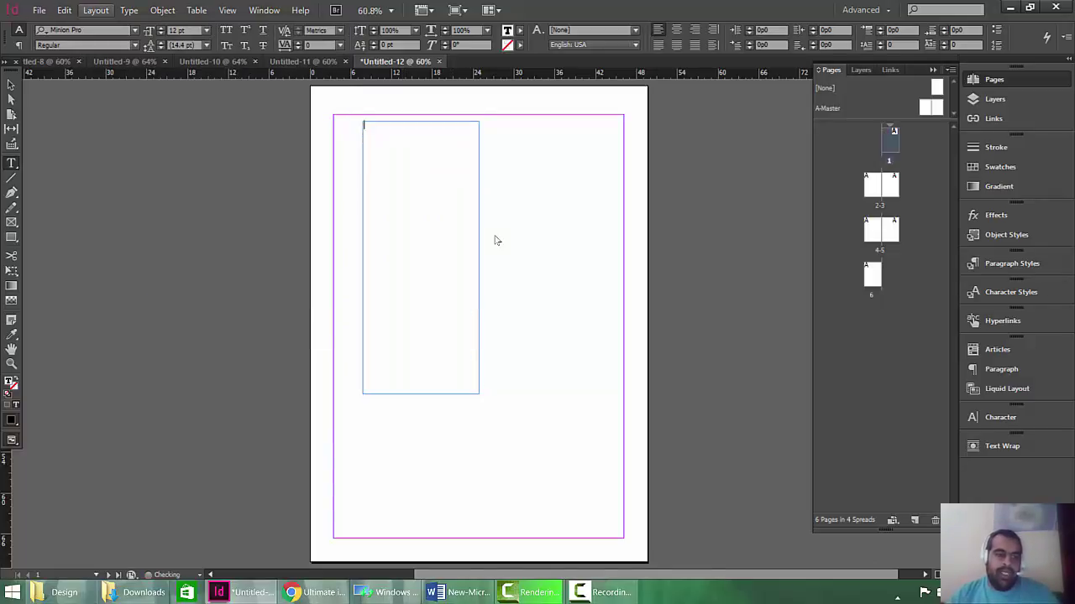
key(Down)
key(Down)
key(Down)
key(Down)
key(Down)
key(Down)
key(Down)
key(Down)
key(Down)
key(Down)
key(Down)
key(Down)
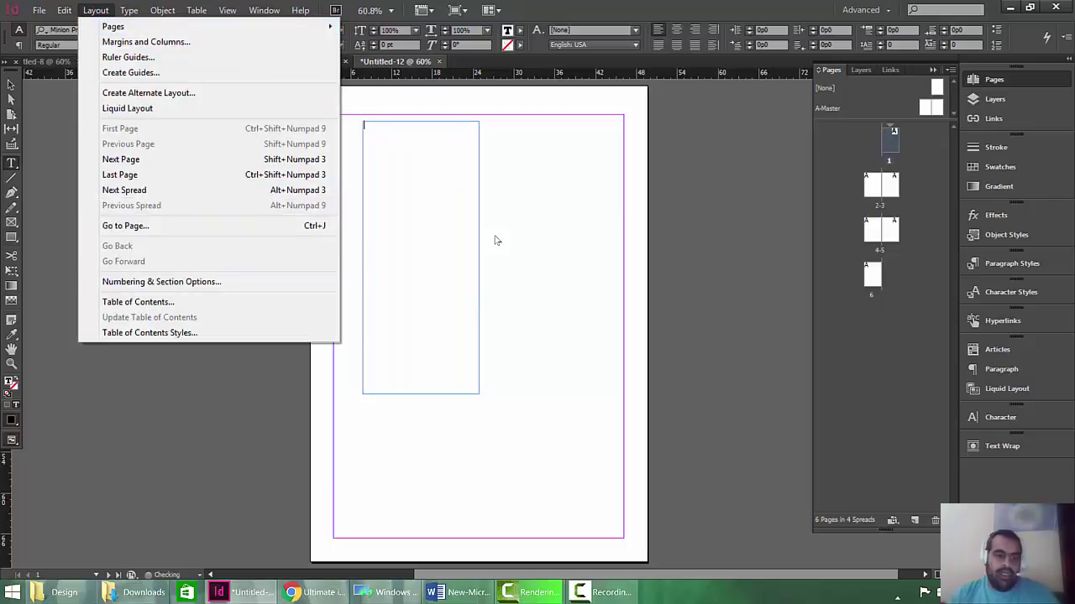
key(Down)
key(Down)
key(Down)
key(Down)
key(Down)
key(Down)
key(Down)
key(Down)
key(Down)
key(Down)
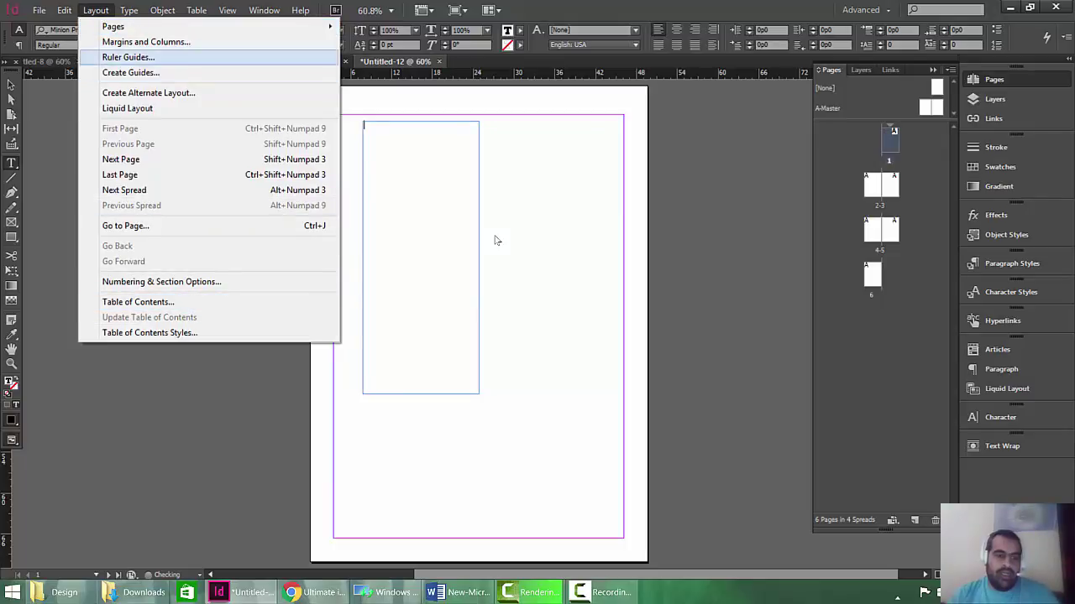
key(Left)
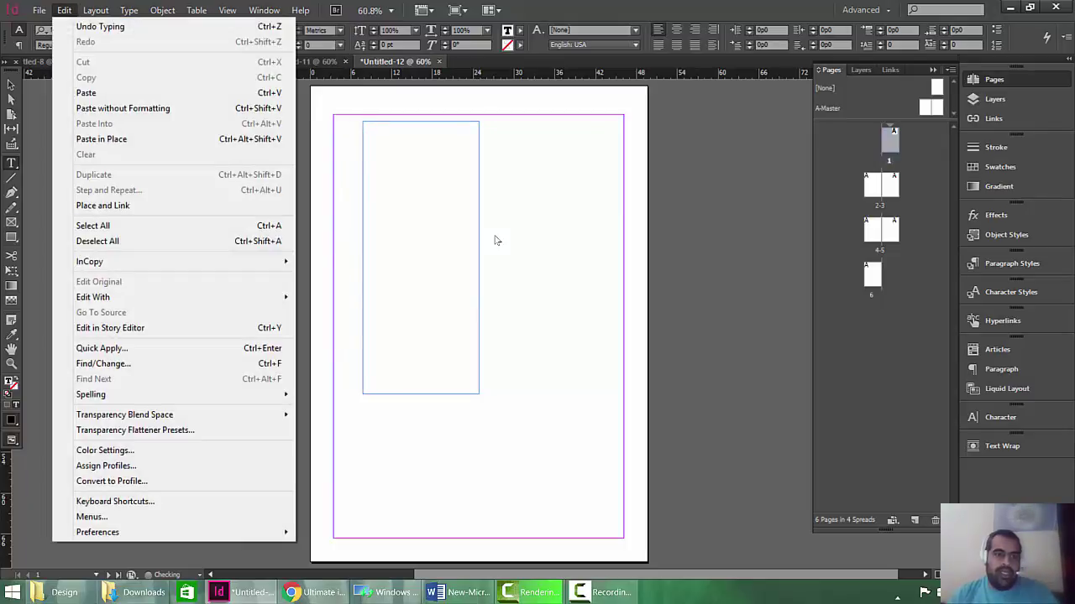
key(Right)
key(Right)
key(Right)
key(Down)
key(Down)
key(Down)
key(Down)
key(Down)
key(Down)
key(Down)
key(Down)
key(Down)
key(Down)
key(Down)
key(Down)
key(Down)
key(Down)
key(Down)
key(Down)
key(Down)
key(Down)
key(Down)
key(Down)
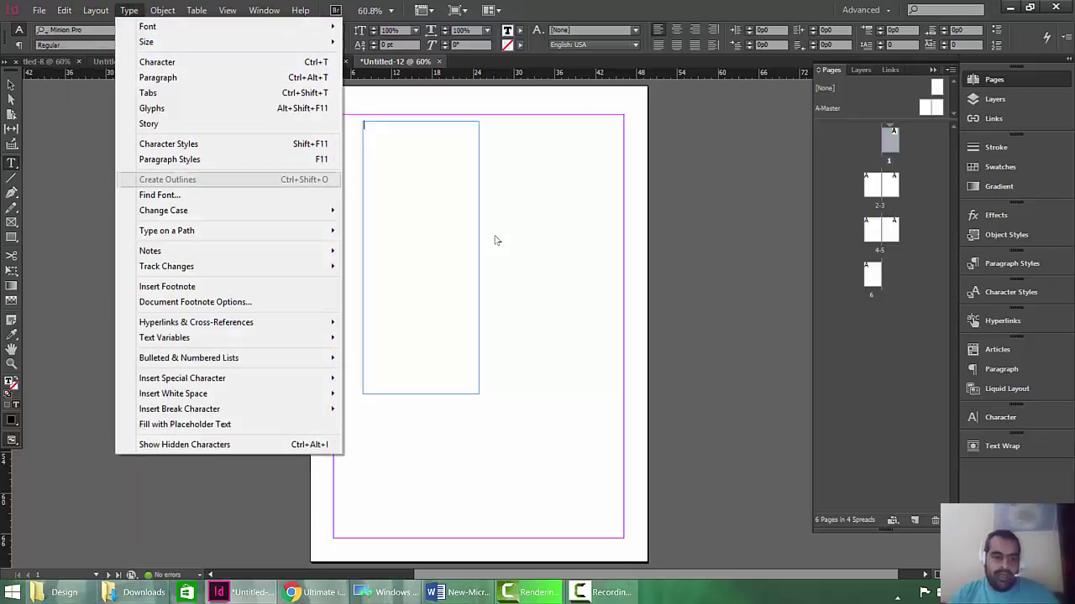
key(Down)
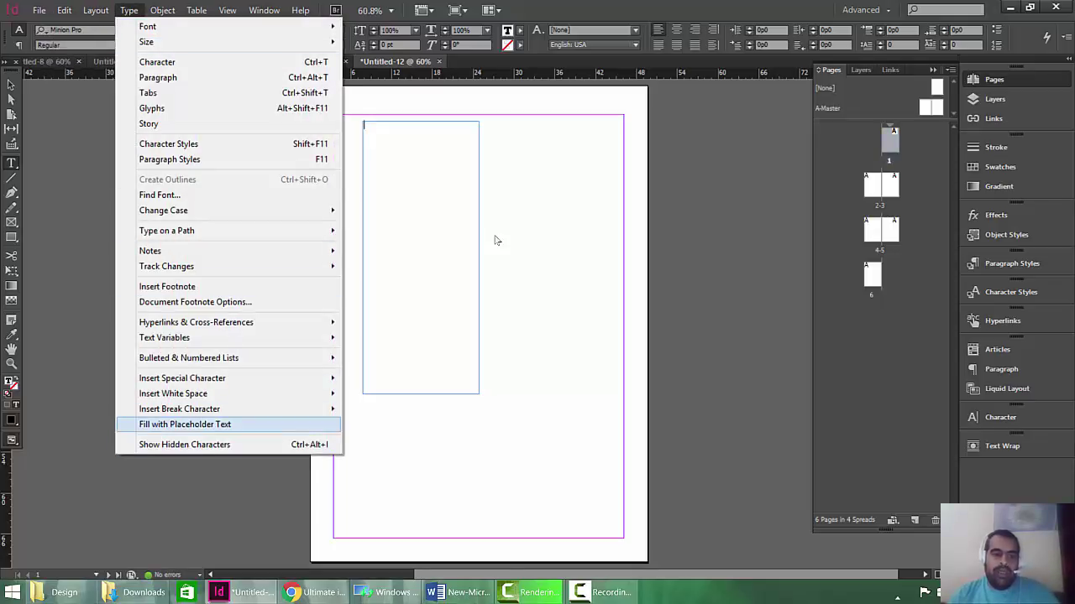
key(Return)
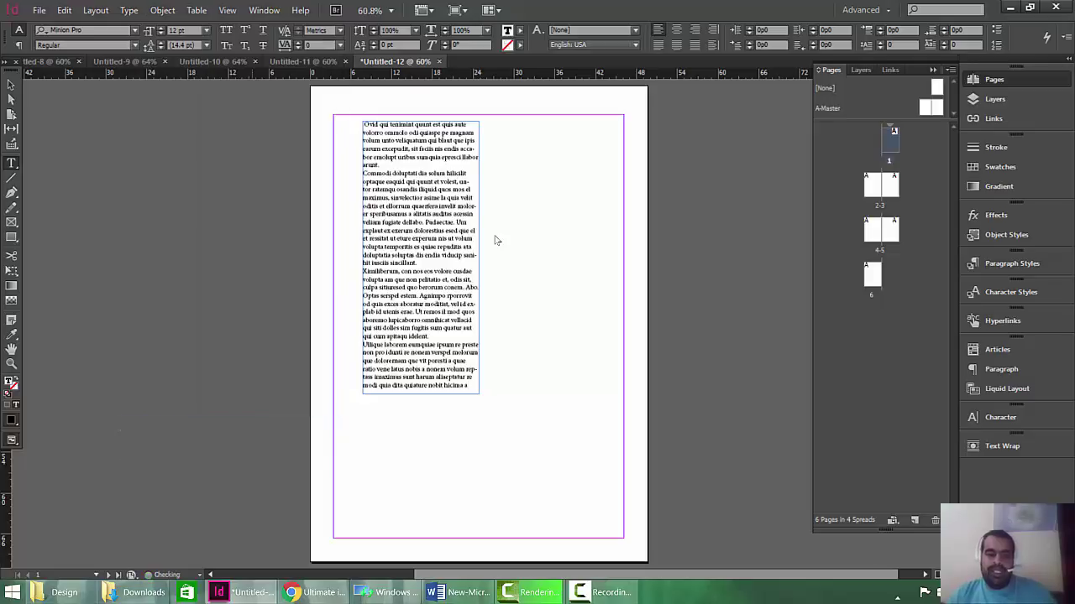
Step: Paste the copied text over the generated placeholder text in the page 1 frame
key(ctrl+a)
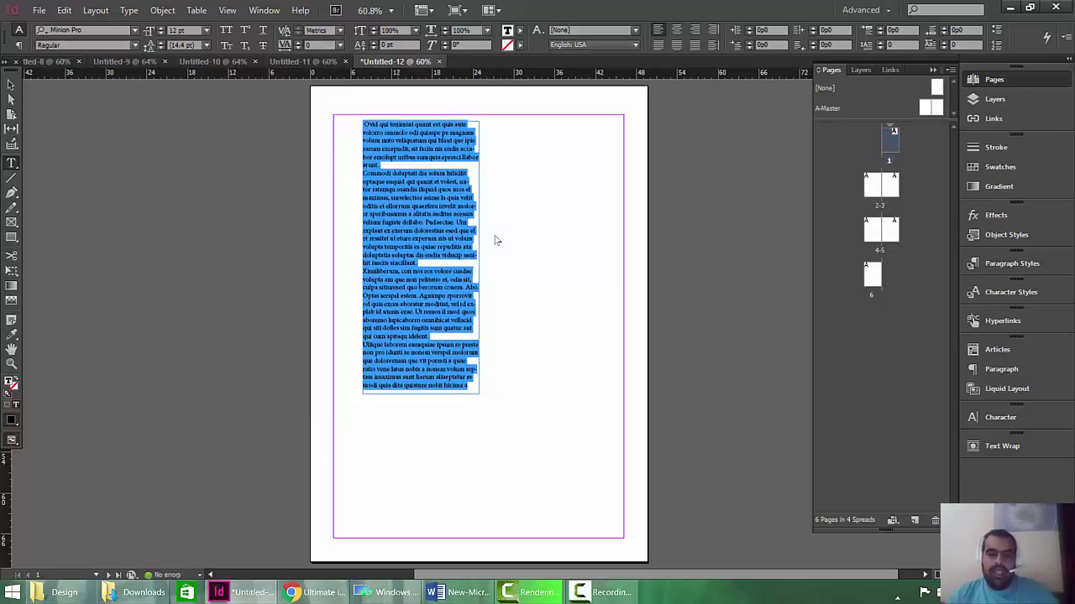
key(ctrl+v)
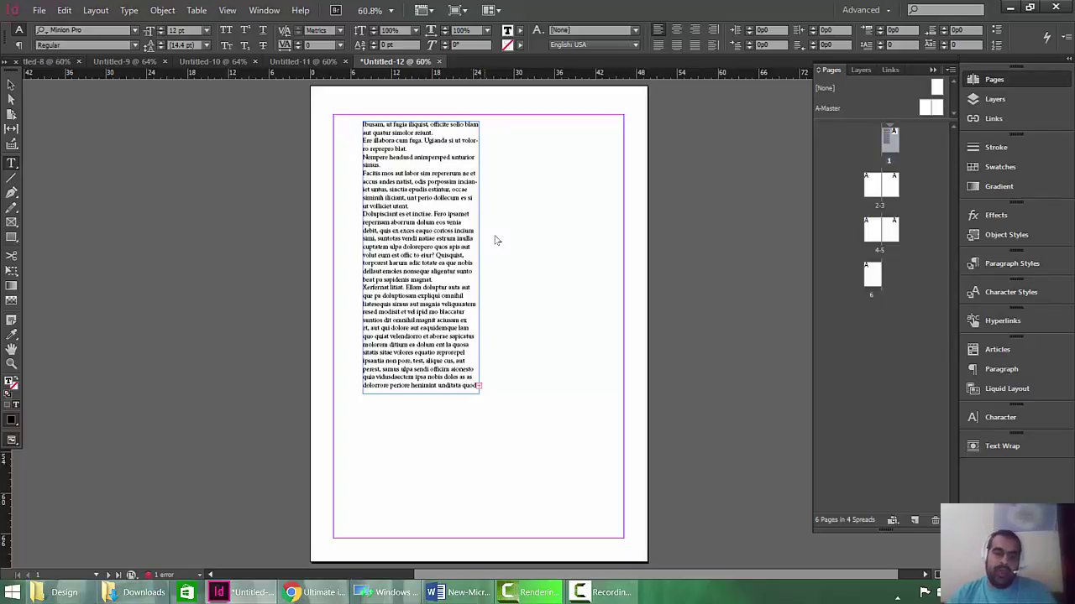
Step: Flow the overset text from the page 1 frame into a new linked frame, about 42 by 61 picas, within page 3's margins
key(Escape)
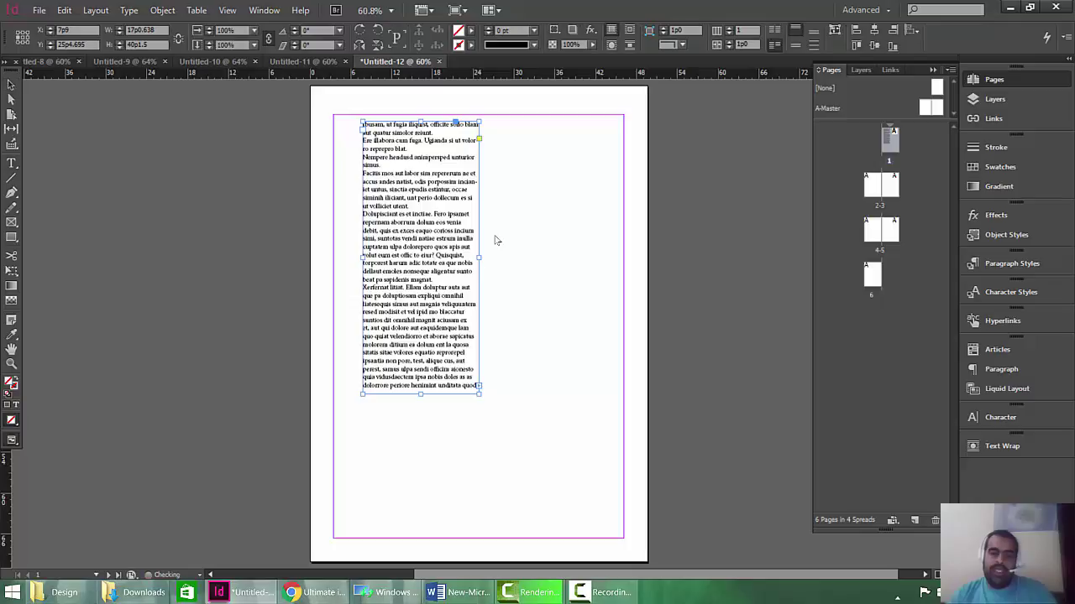
scroll(495, 241, down, 6)
scroll(496, 241, down, 5)
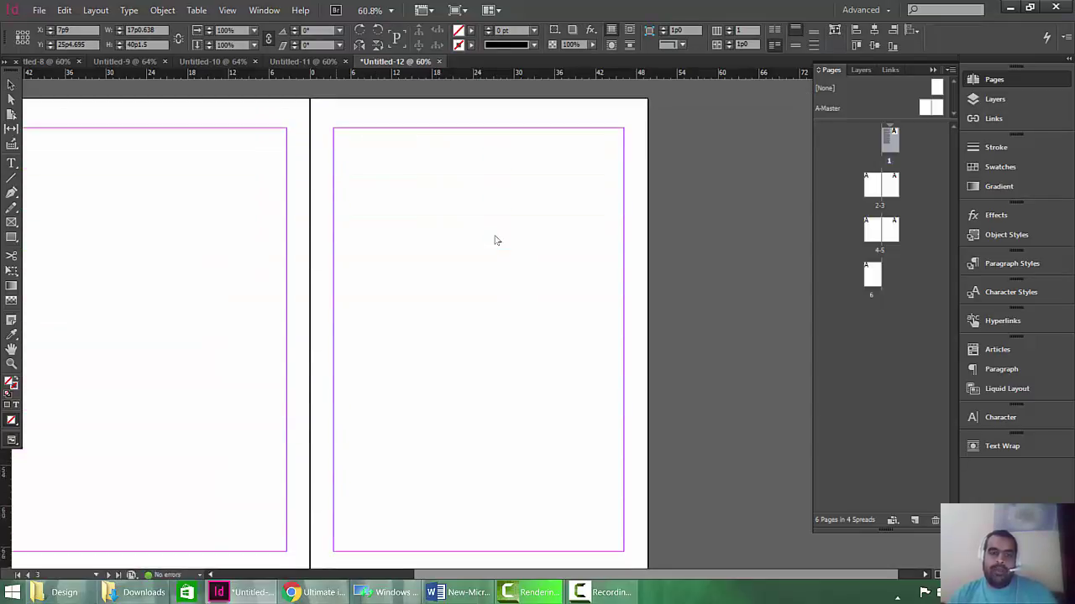
drag(333, 130, 621, 548)
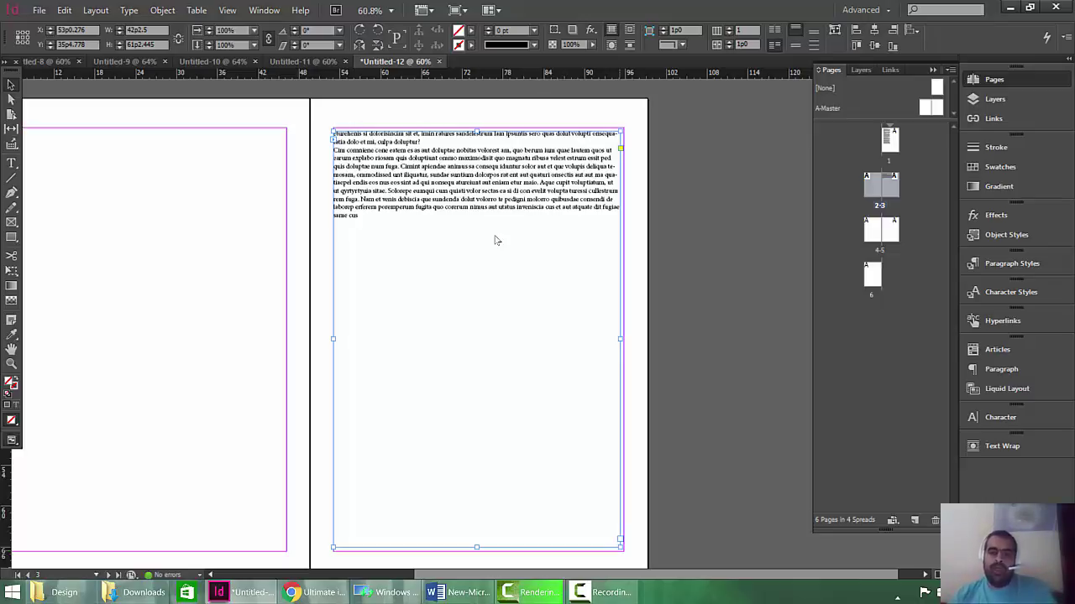
Step: Add "dfsd" after "utent" in the page 1 frame, followed by short lines starting "fs", "df", "sd", "fsd", and check the reflow on page 3
scroll(496, 241, down, 10)
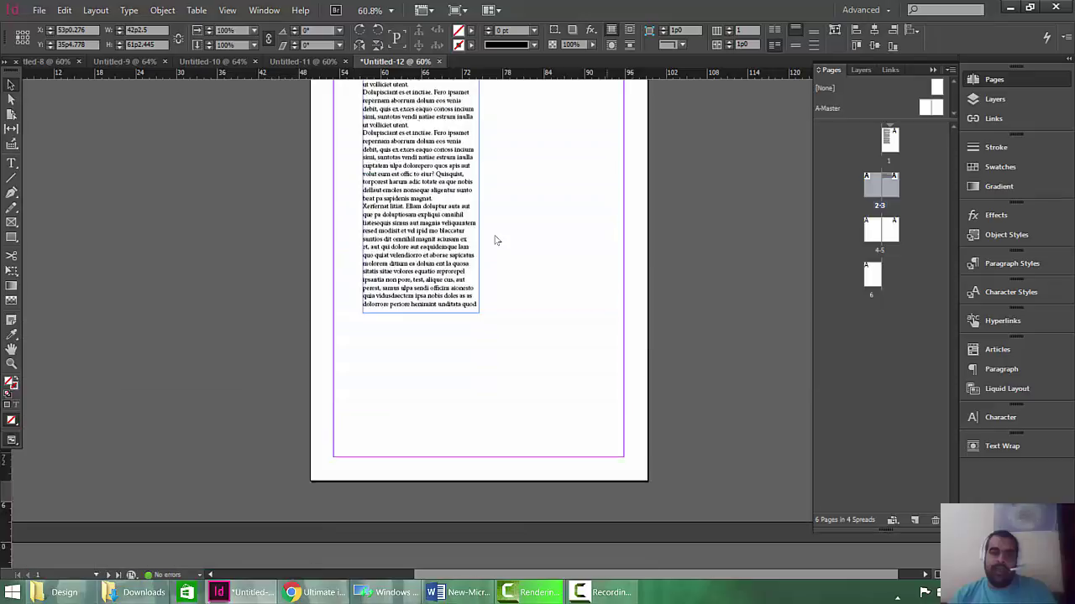
key(t)
scroll(495, 241, up, 2)
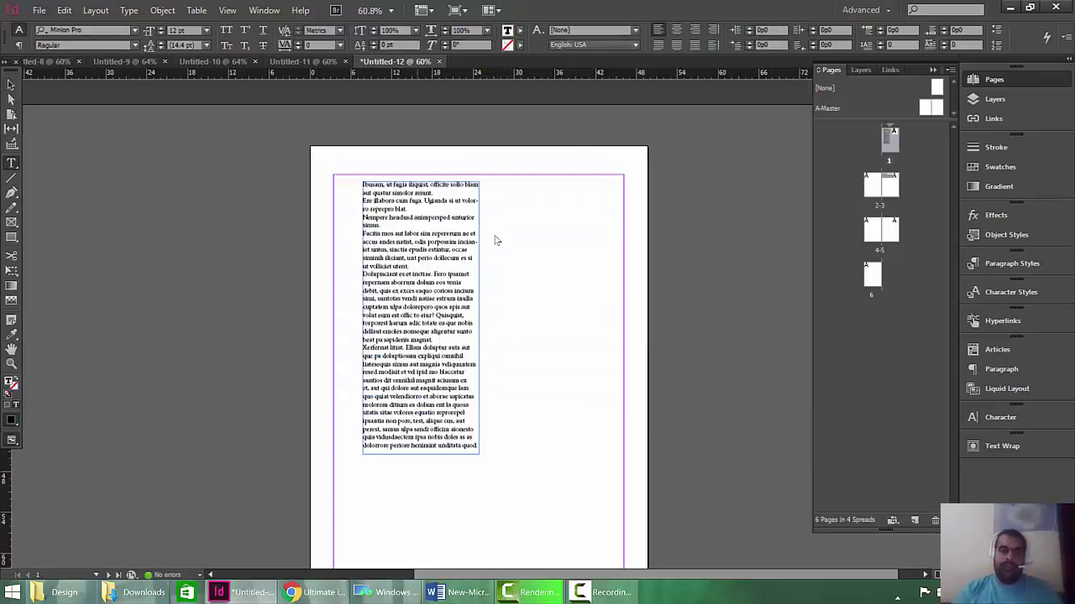
text(dfsd)
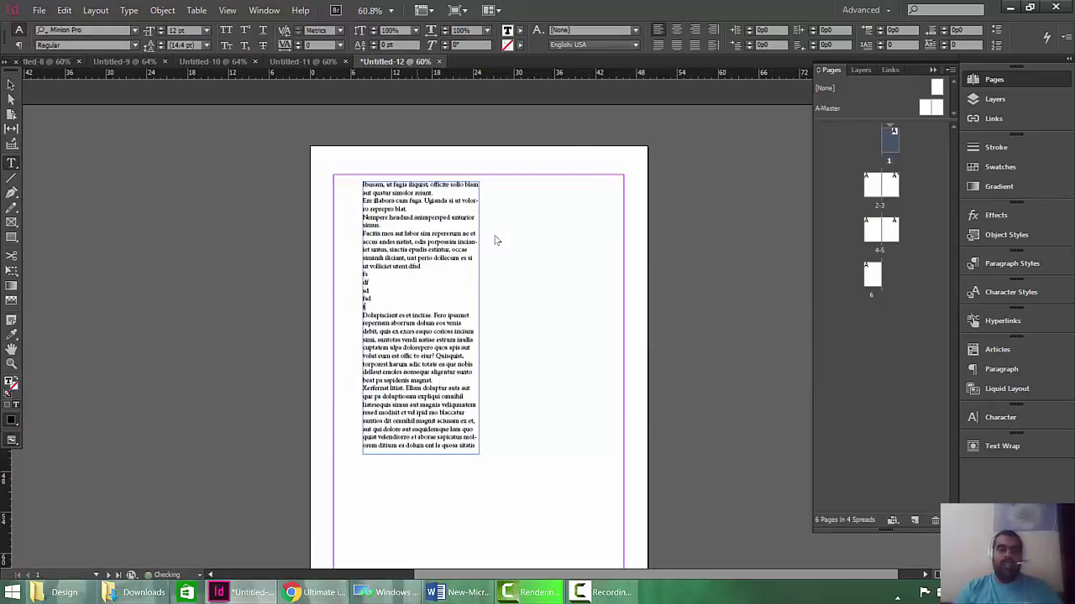
text( fs df sd fsd f sd f sd s f s f)
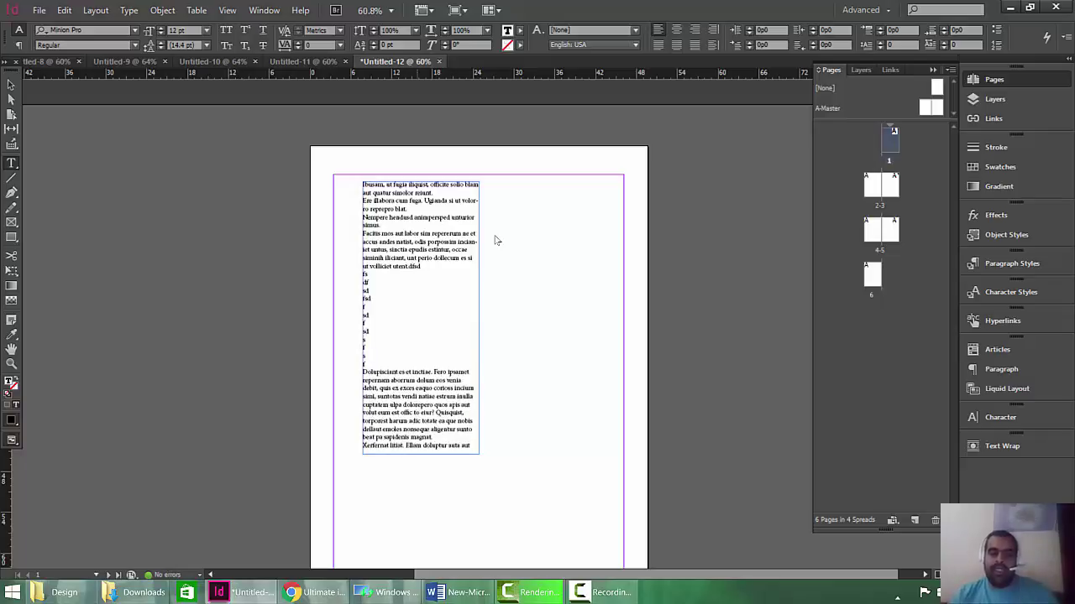
scroll(495, 241, down, 3)
scroll(495, 241, down, 5)
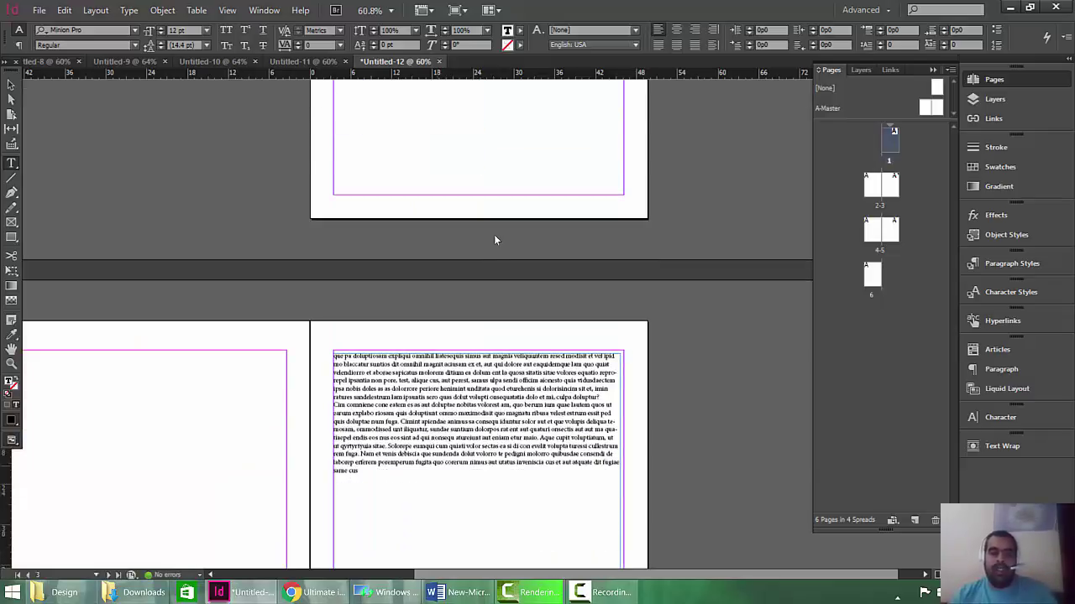
scroll(495, 241, up, 8)
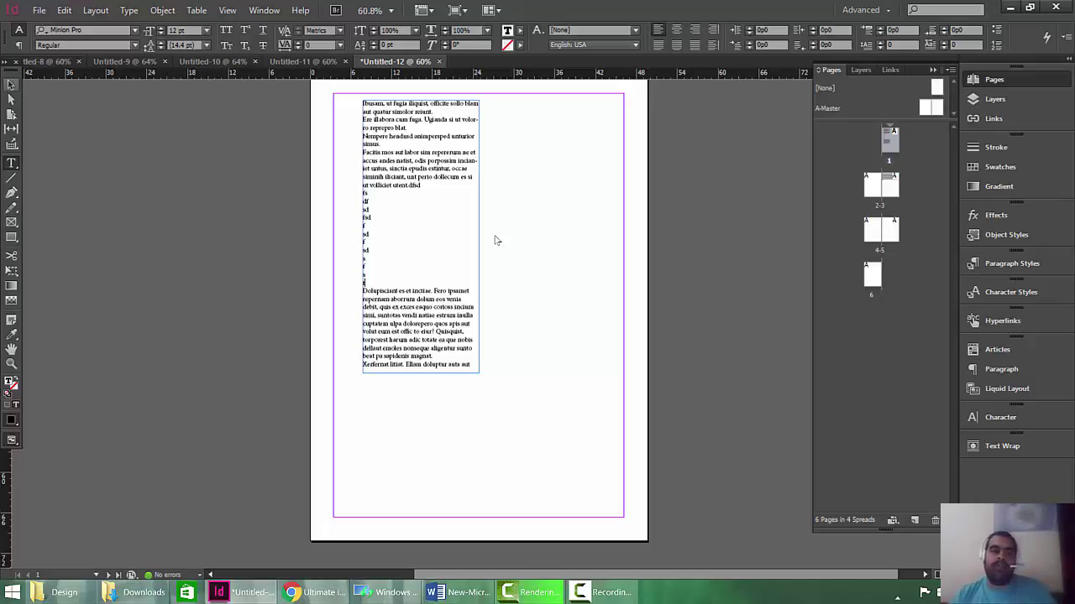
Step: Draw a text frame about 14 picas wide over the lower-right margin corner of A-Master's right page, enter sample text and check it on page 3
key(Escape)
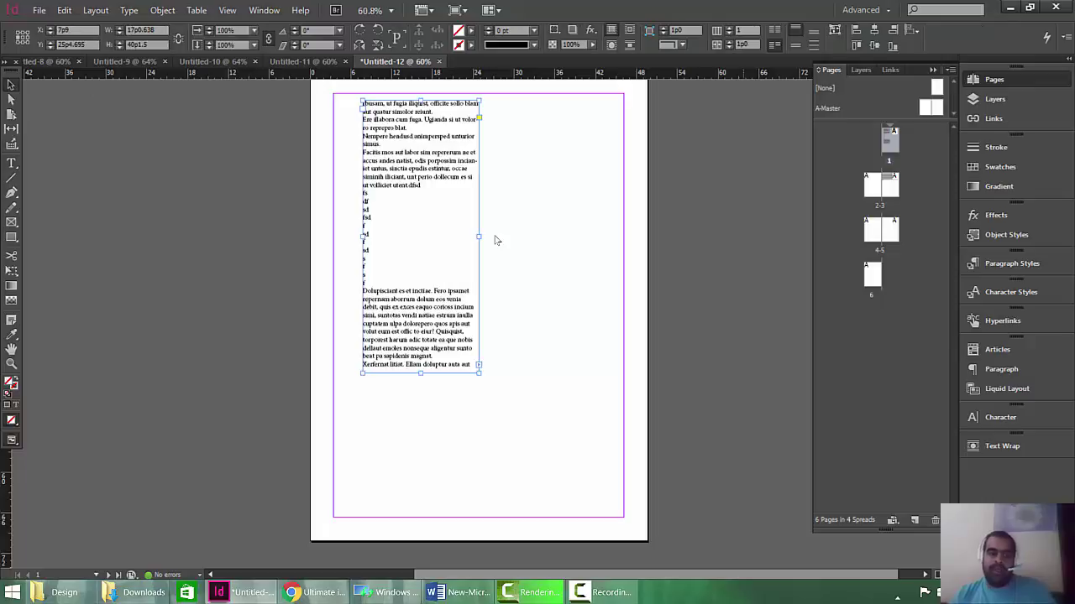
key(t)
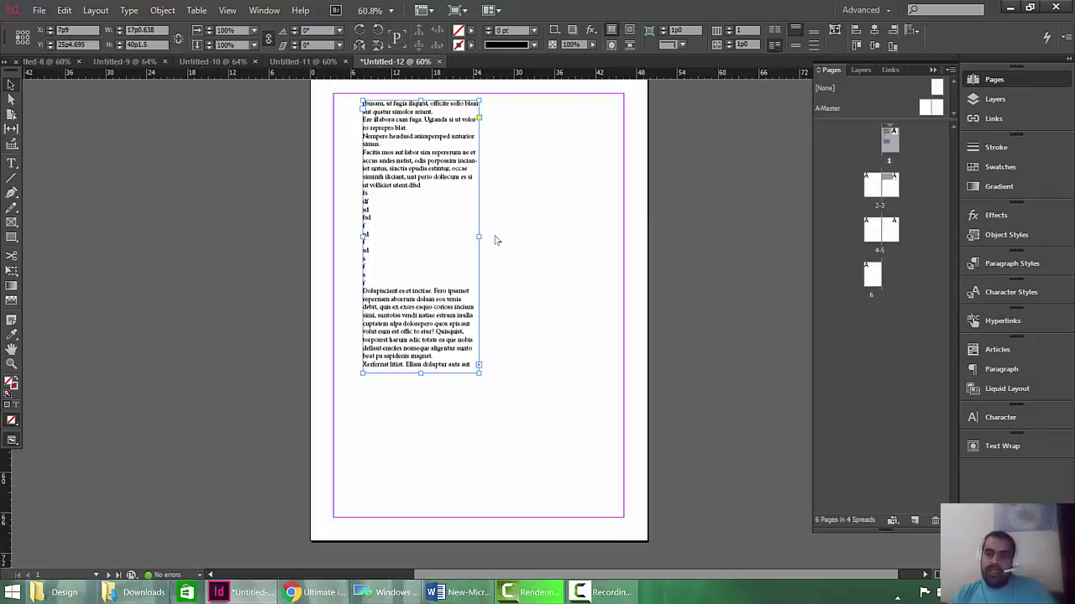
key(ctrl+Page_Up)
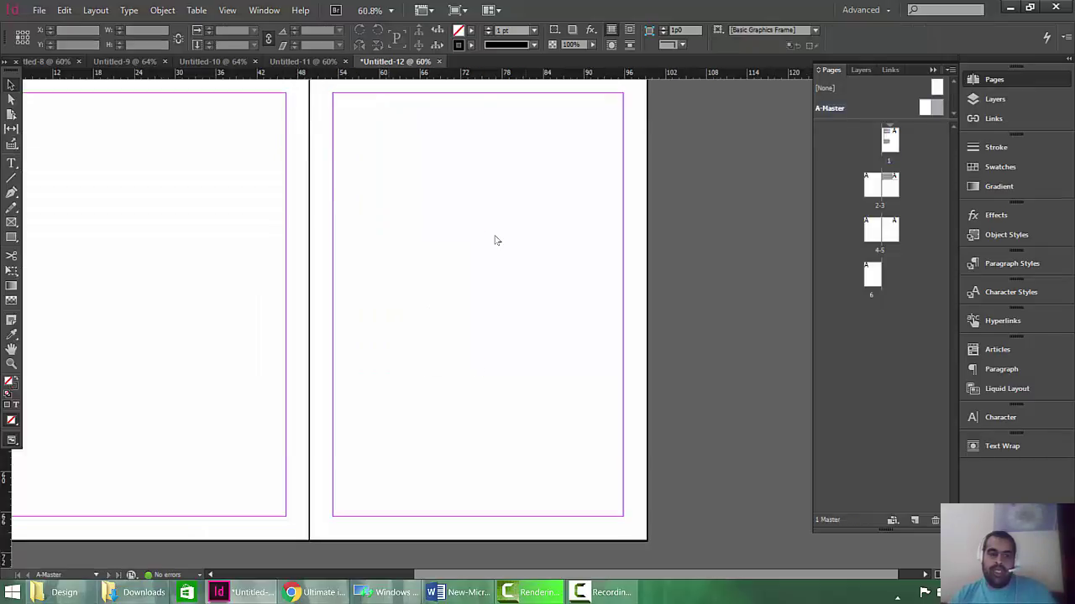
key(t)
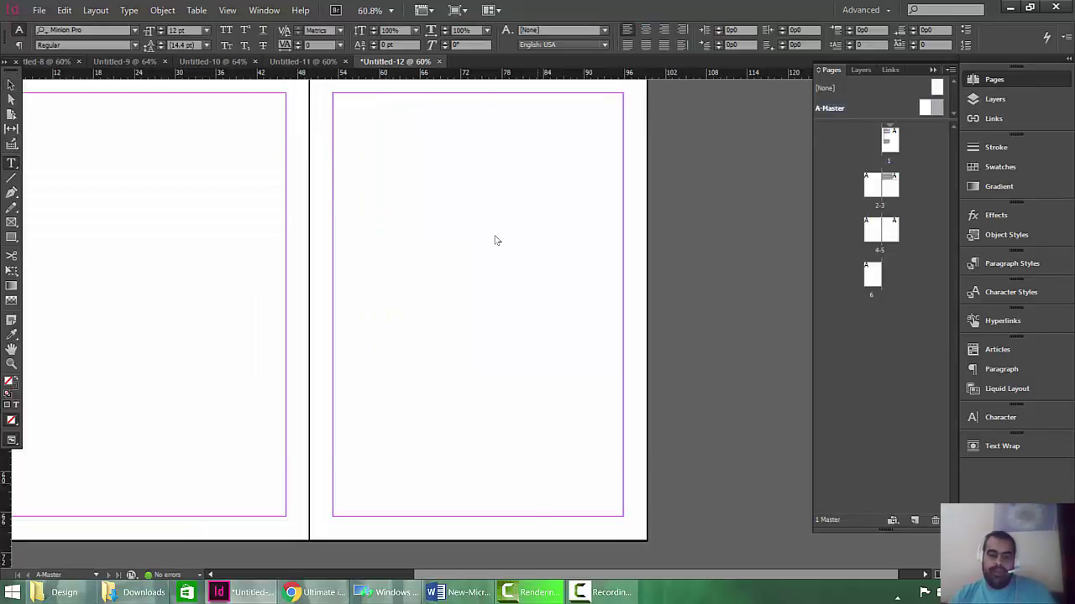
drag(537, 484, 635, 535)
key(ctrl+shift+a)
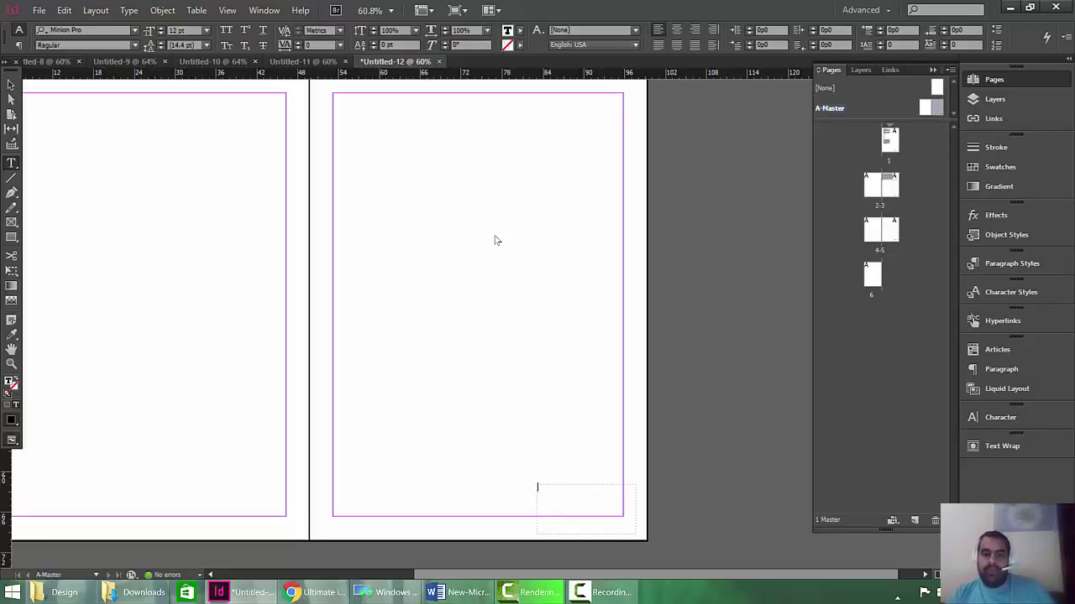
text(fsdfsd)
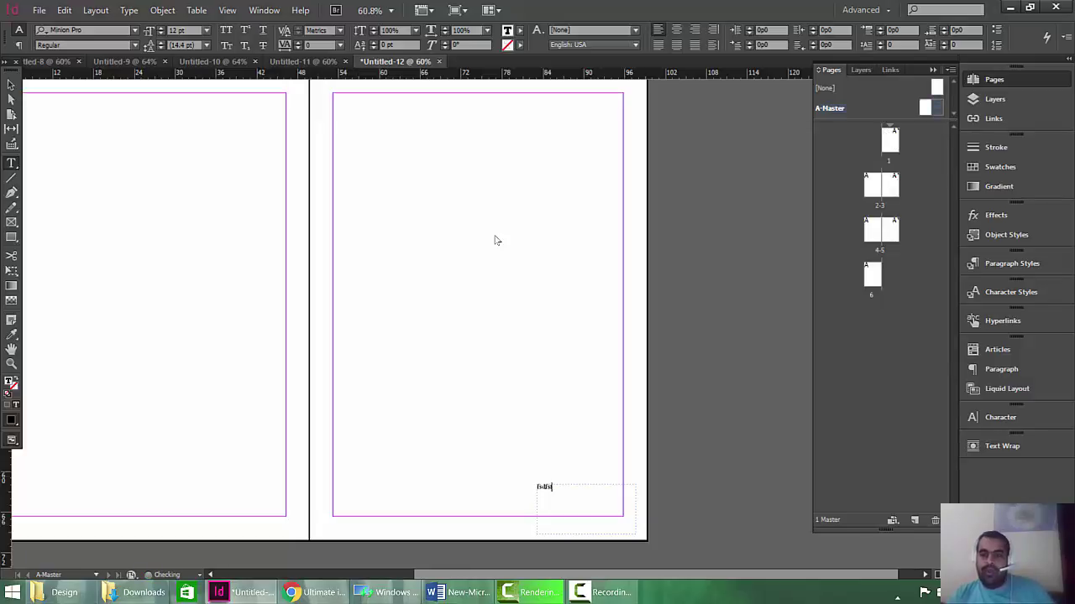
double_click(890, 184)
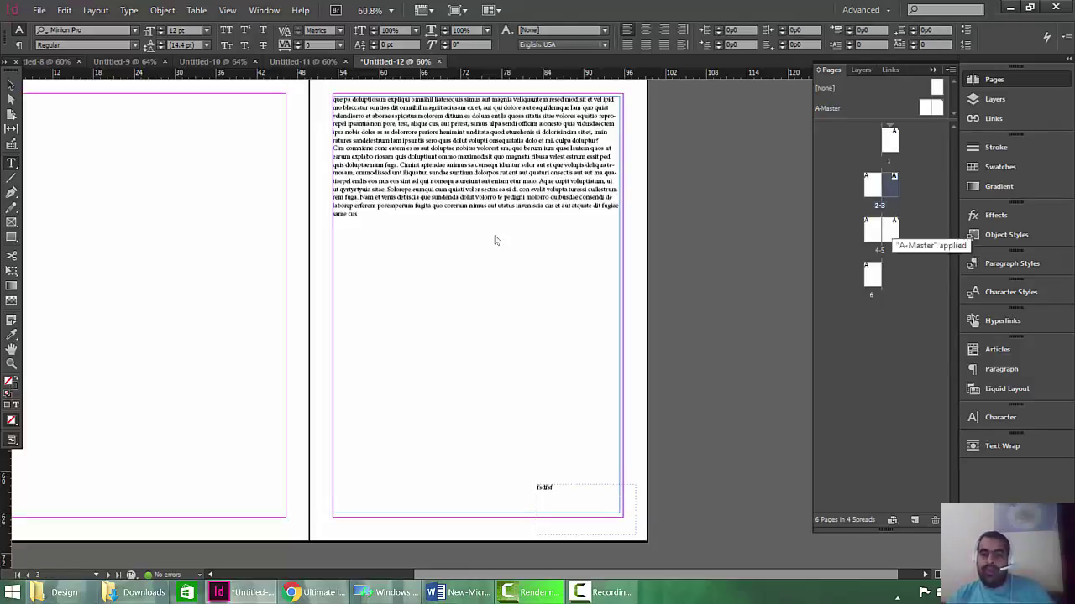
key(ctrl+Page_Down)
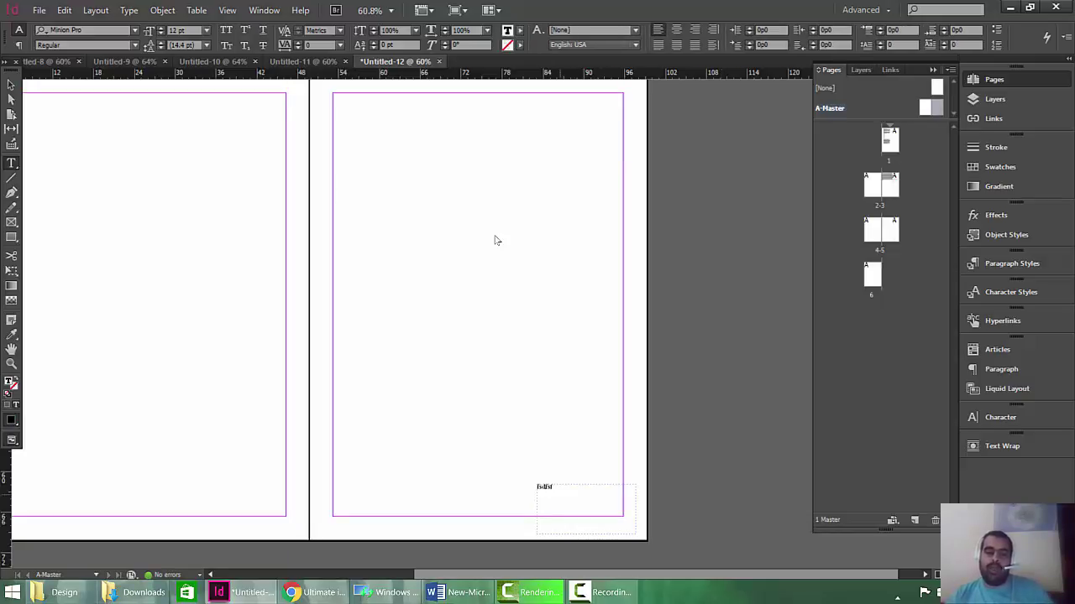
Step: Replace the sample text in the lower frame of A-Master's right page with a Current Page Number marker, and check it on pages 3 and 5
key(ctrl+a)
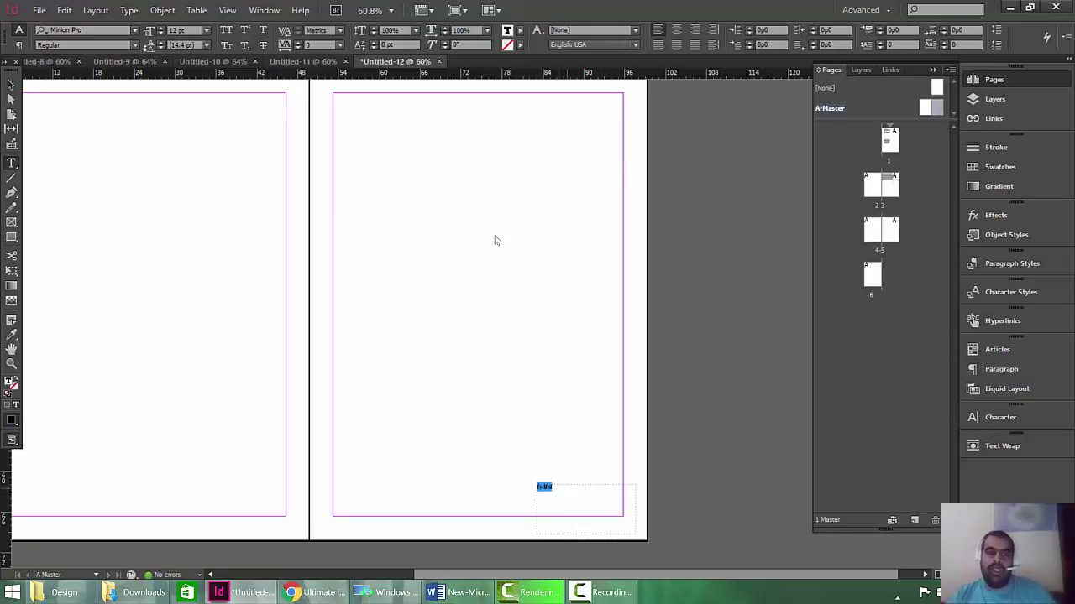
key(BackSpace)
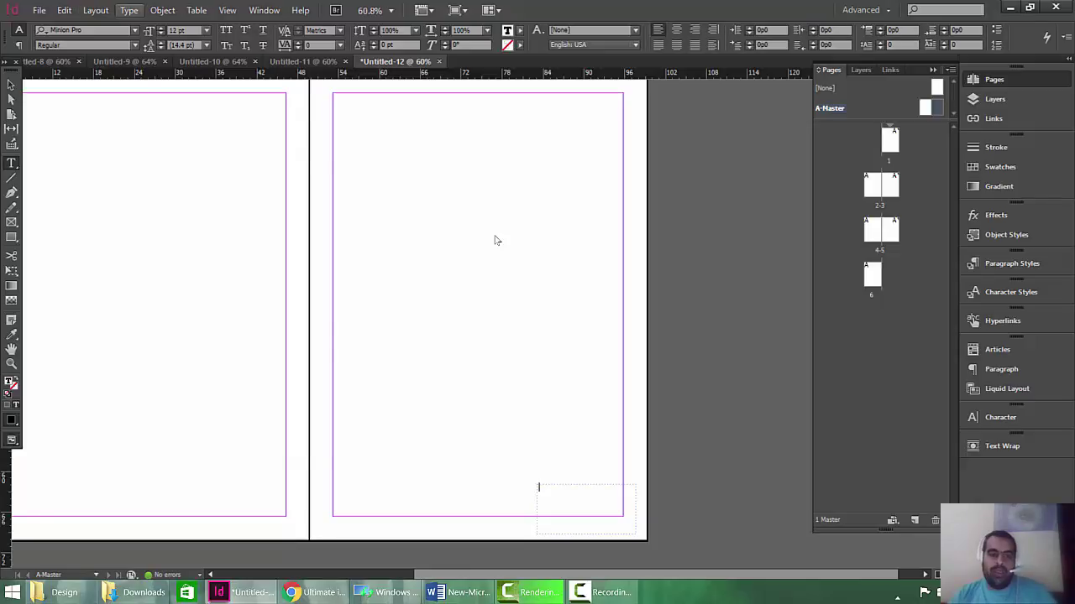
key(alt+t)
key(i)
key(Up)
key(Right)
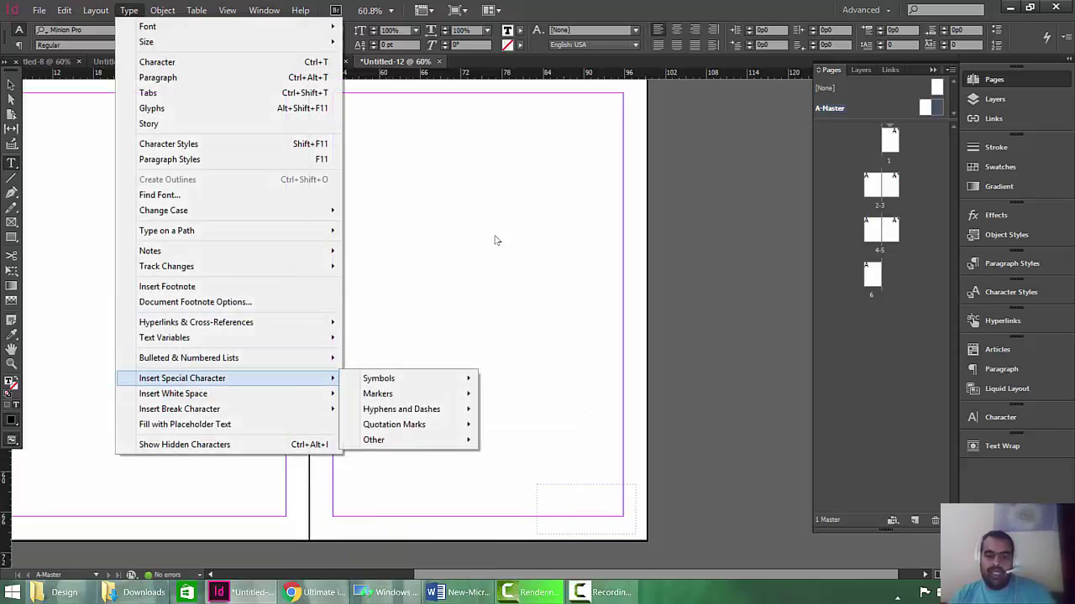
key(Down)
key(Right)
key(Right)
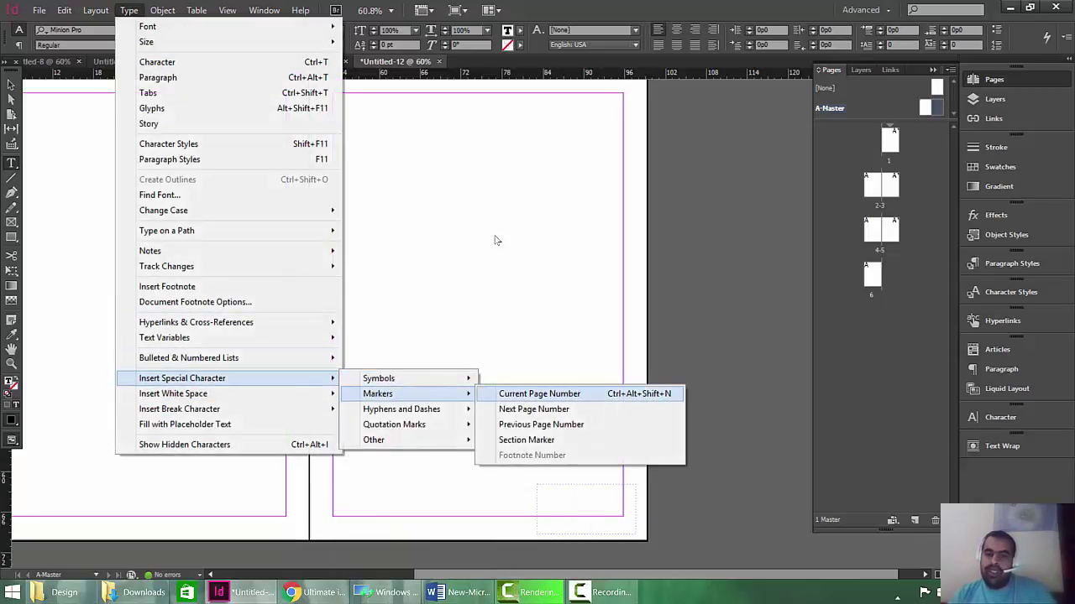
key(Return)
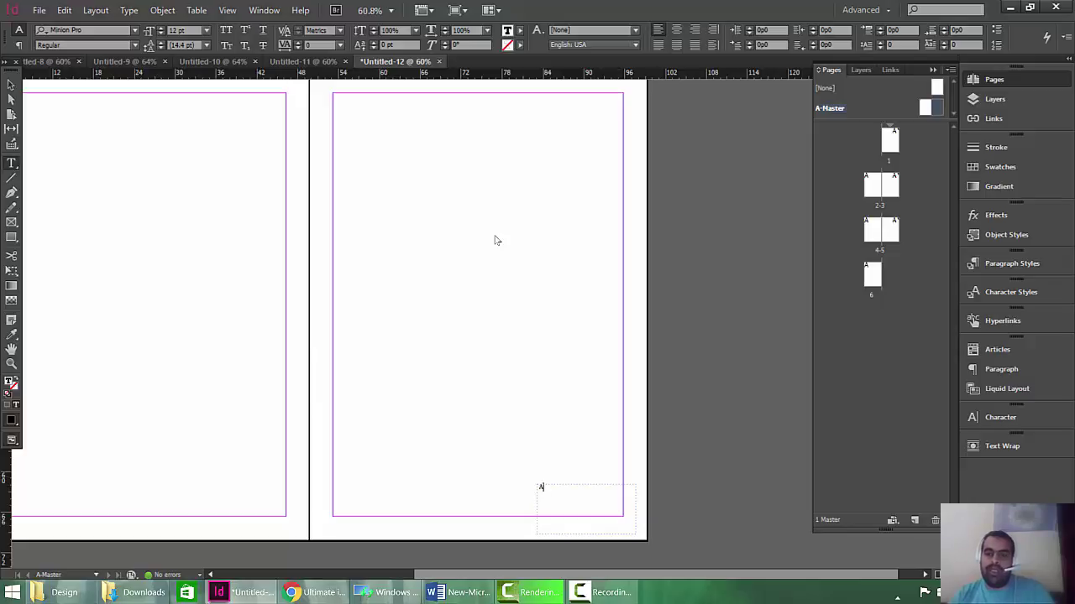
double_click(889, 185)
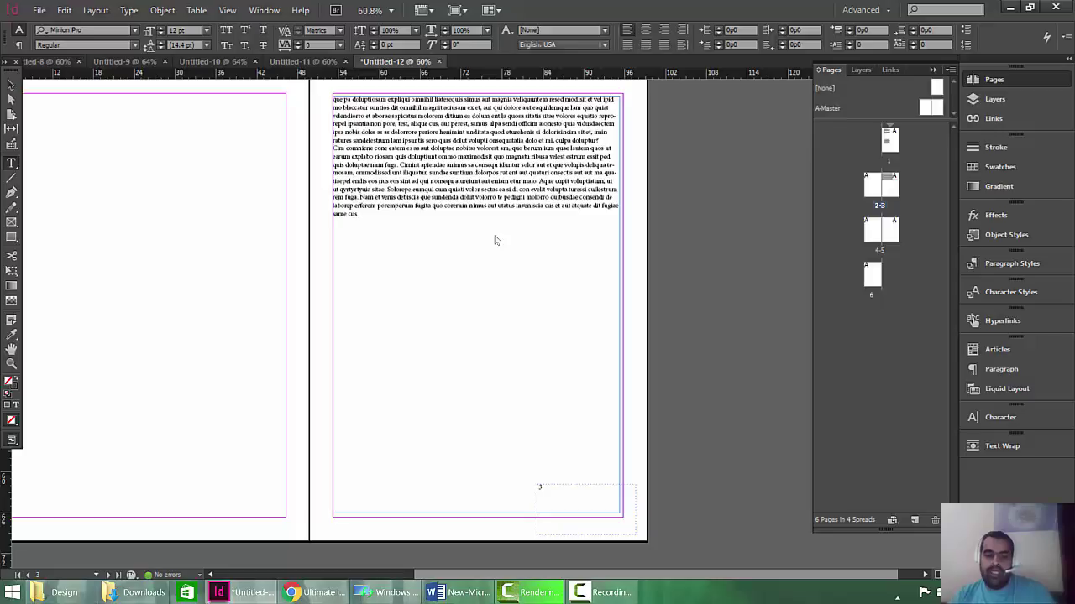
key(alt+Page_Down)
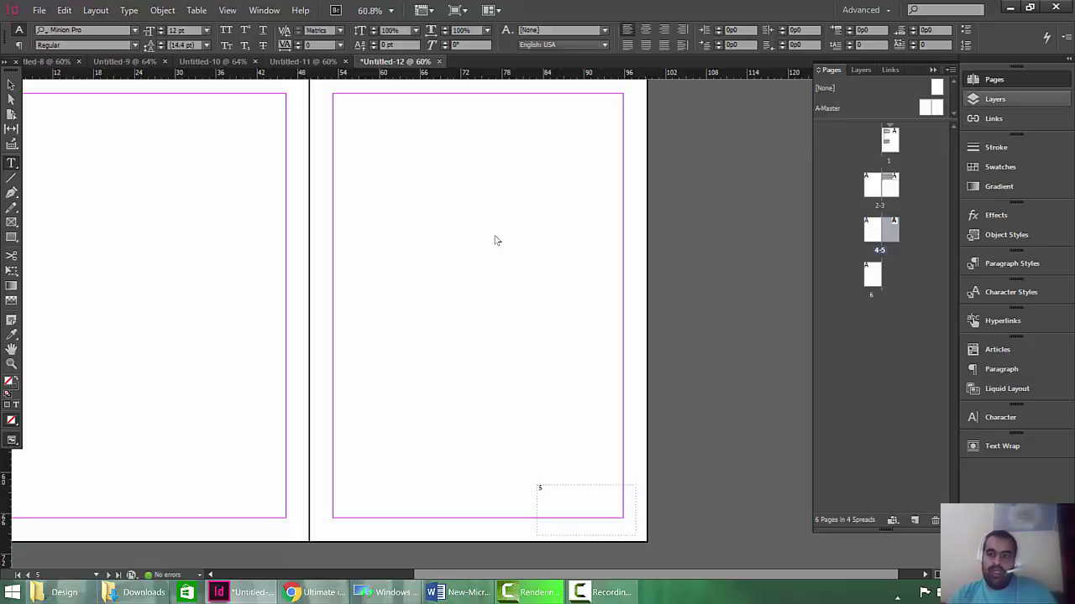
Step: Draw a rectangular picture frame about 16p7 by 16p4 near the top of A-Master's right page
double_click(936, 107)
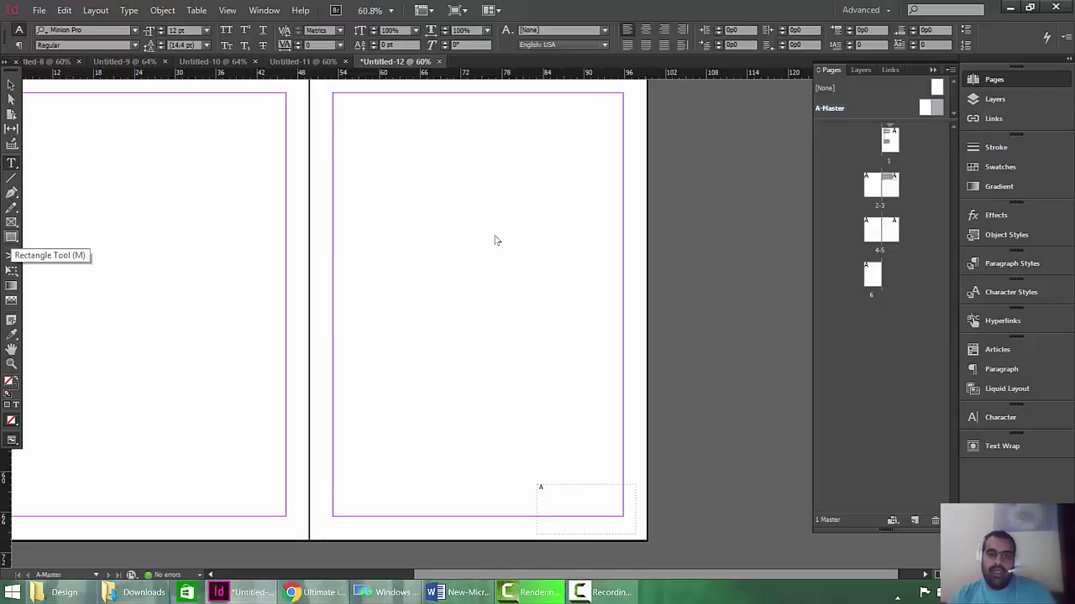
key(f)
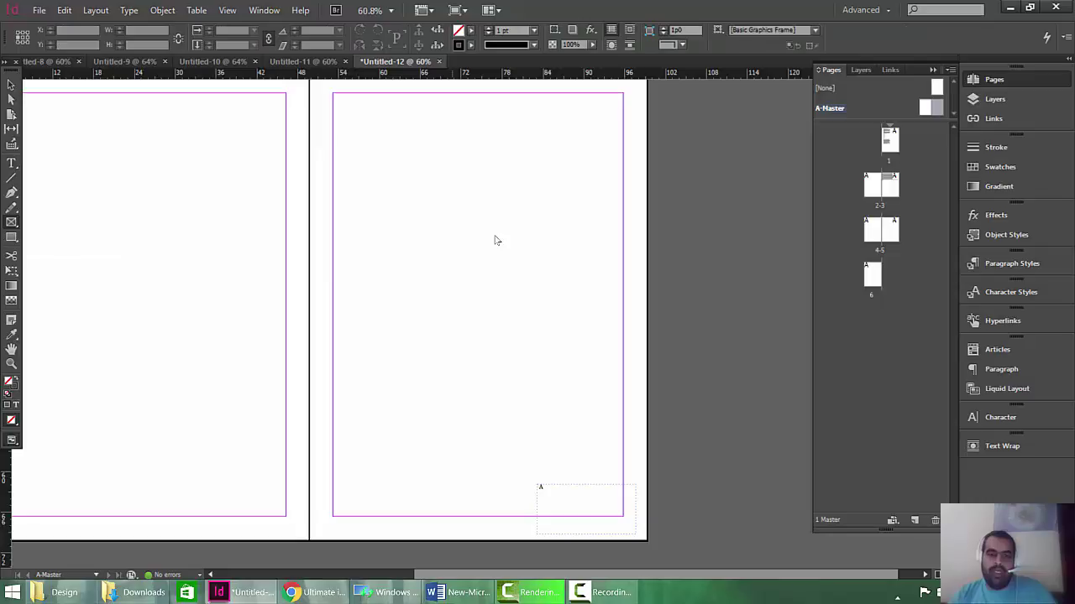
drag(478, 104, 591, 216)
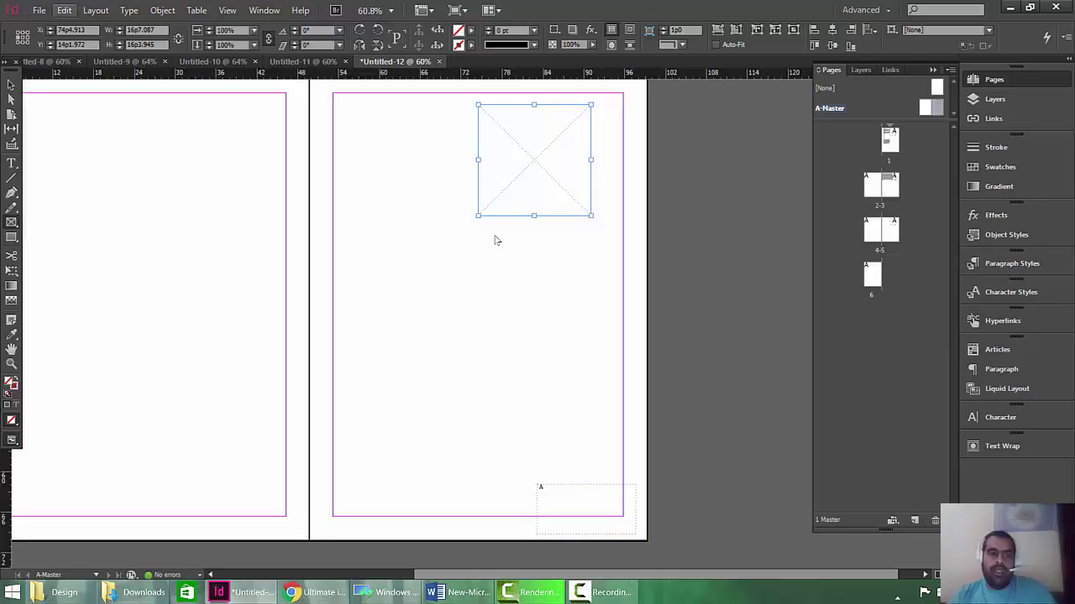
Step: Place the image ipad-hands-1.png from the BIMARABIA3 folder into the new frame on A-Master
click(39, 10)
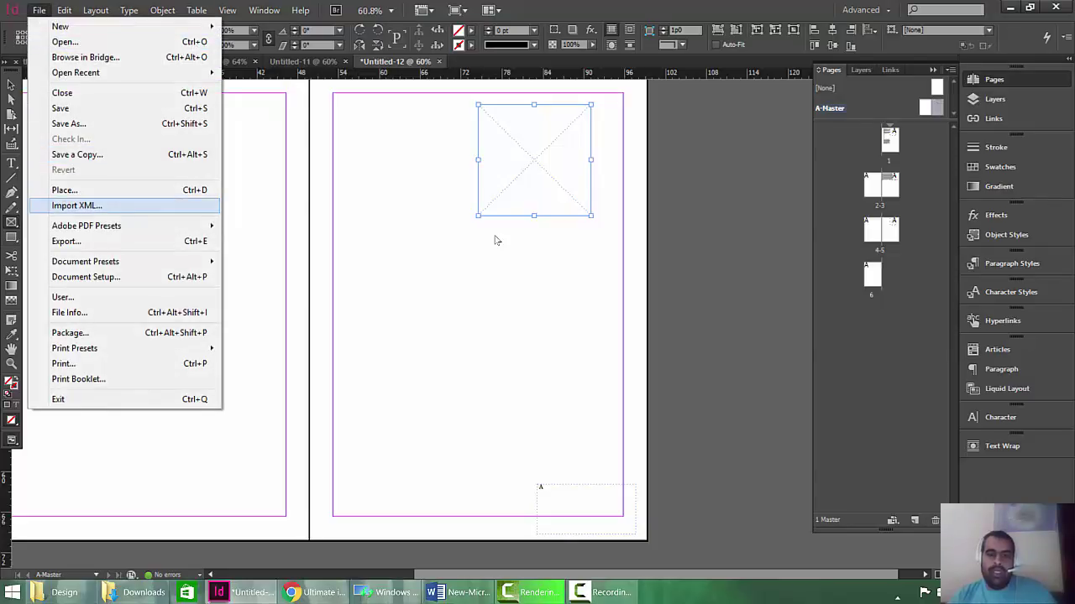
click(64, 189)
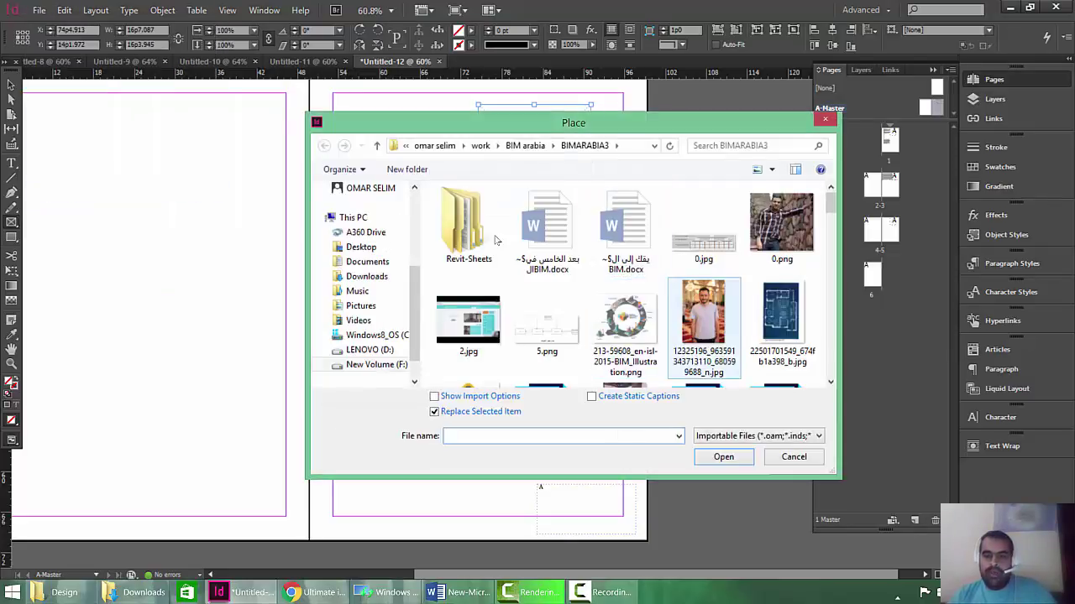
click(703, 328)
scroll(703, 328, down, 10)
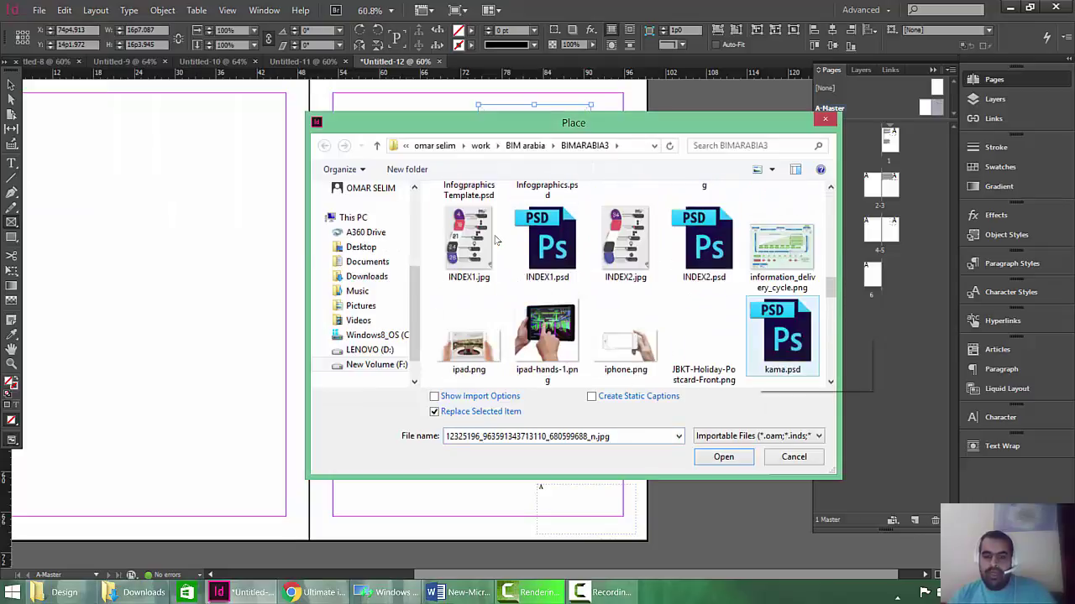
scroll(782, 336, up, 1)
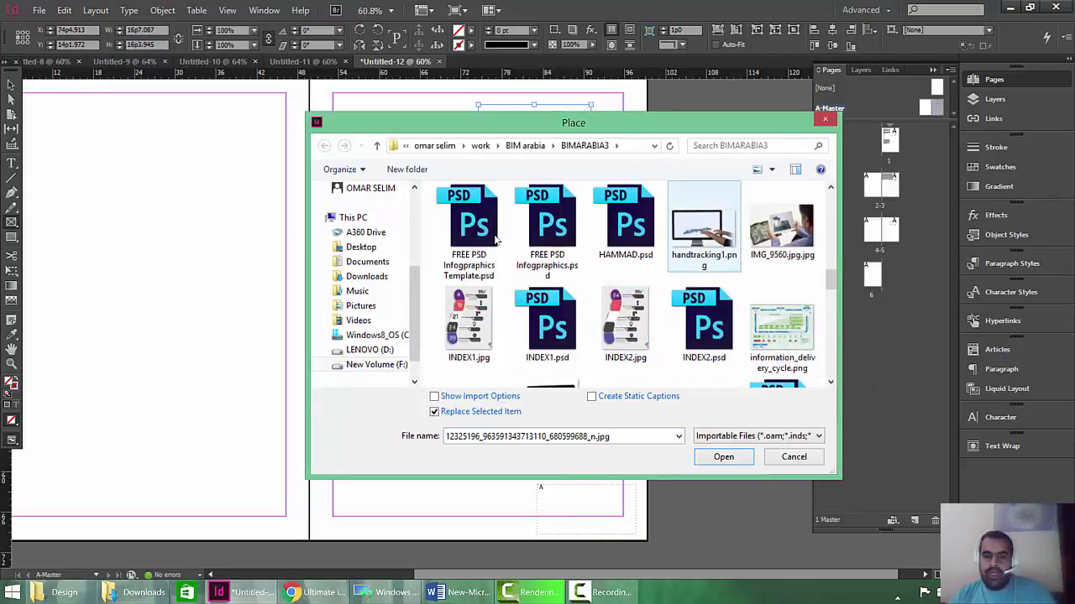
scroll(625, 331, down, 1)
double_click(546, 340)
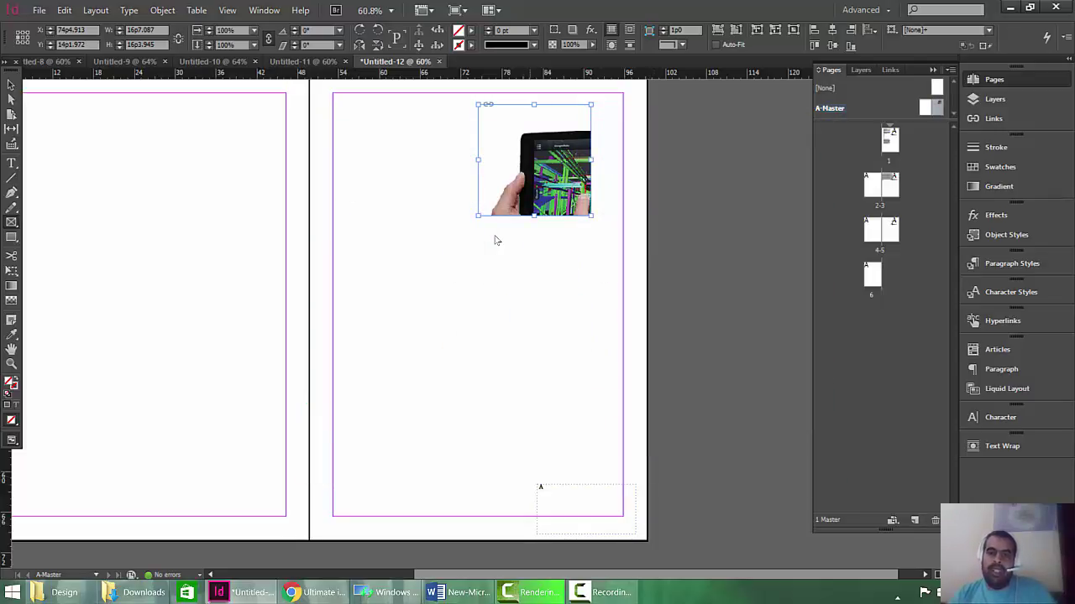
Step: Try enlarging the tablet image's frame on A-Master, reduce it to about 14p1 by 12p10, and fit the image to the frame
mouse_move(591, 215)
mouse_down()
mouse_move(700, 276)
mouse_move(716, 315)
mouse_up()
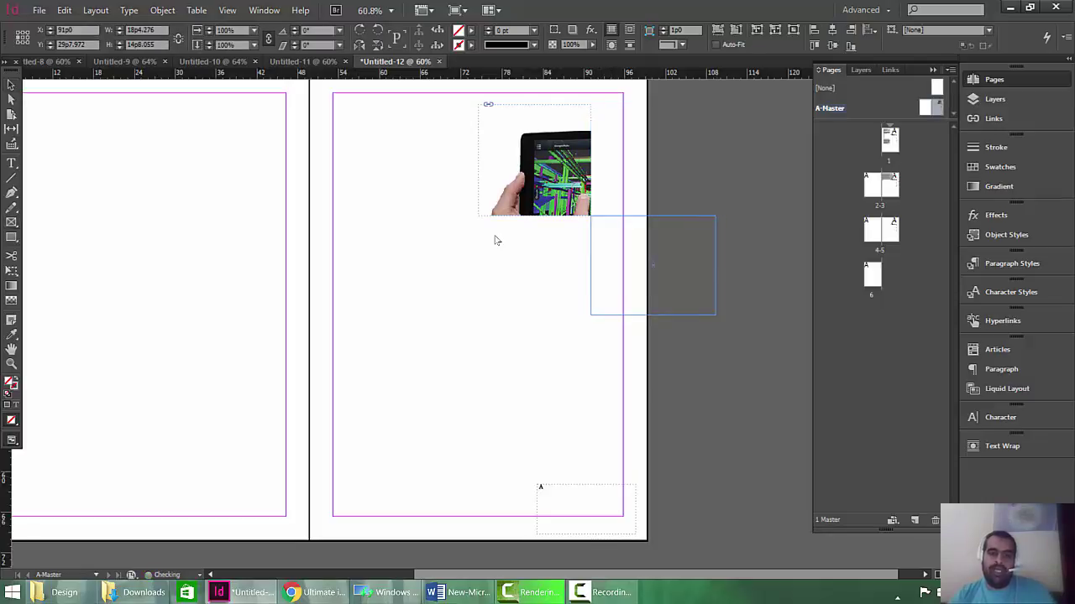
key(v)
click(534, 172)
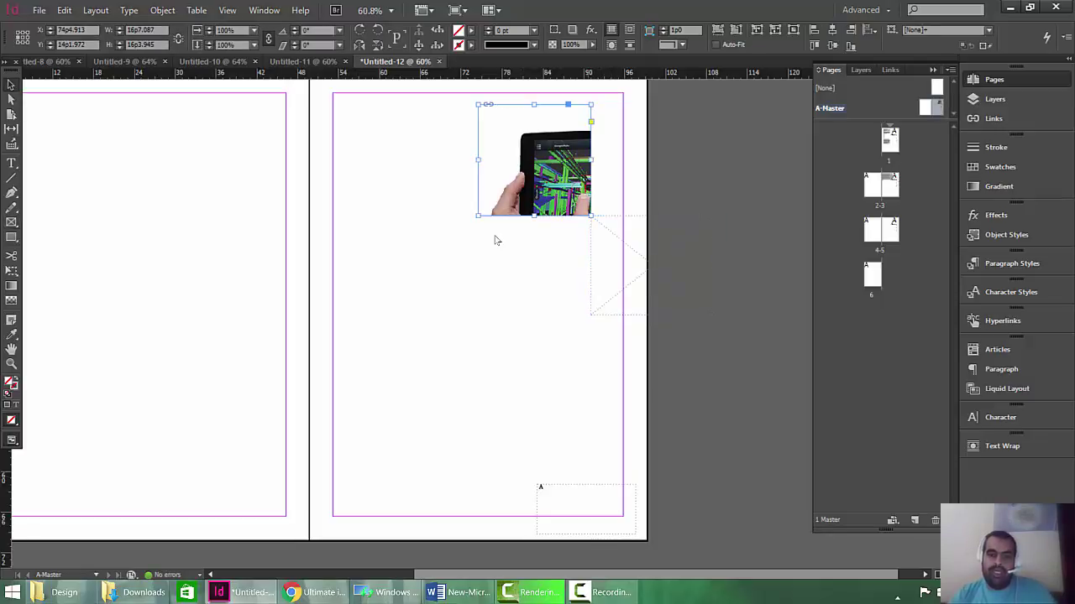
drag(591, 215, 695, 321)
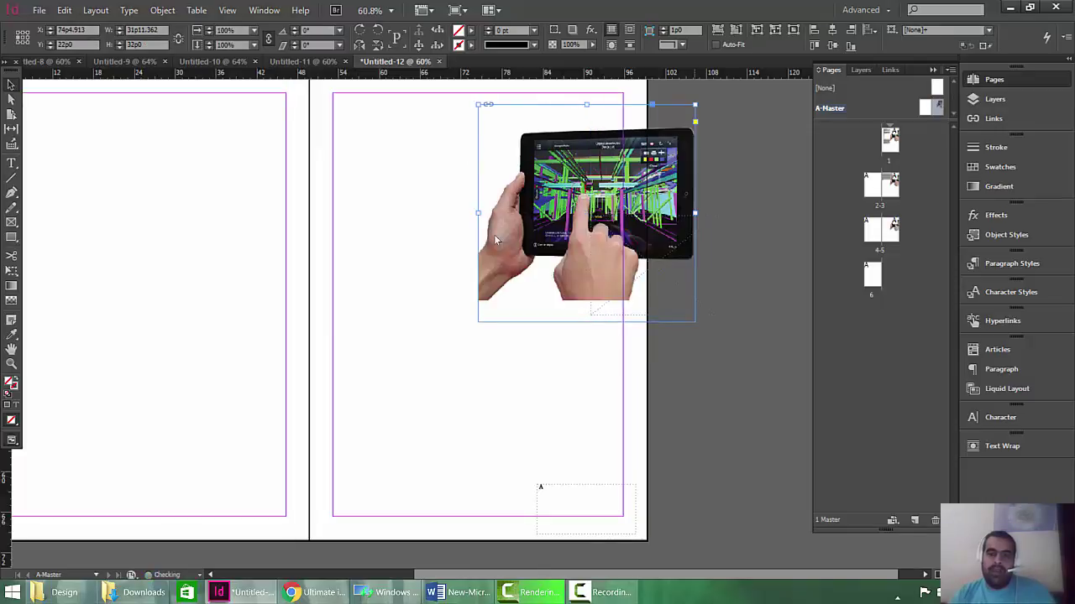
key(ctrl+z)
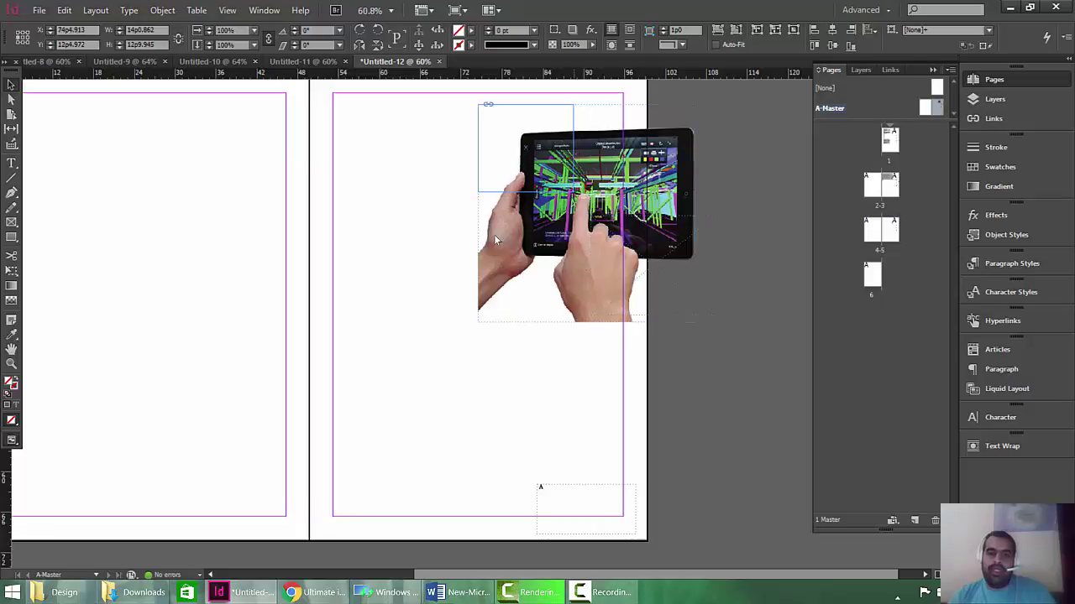
click(494, 240)
key(ctrl+z)
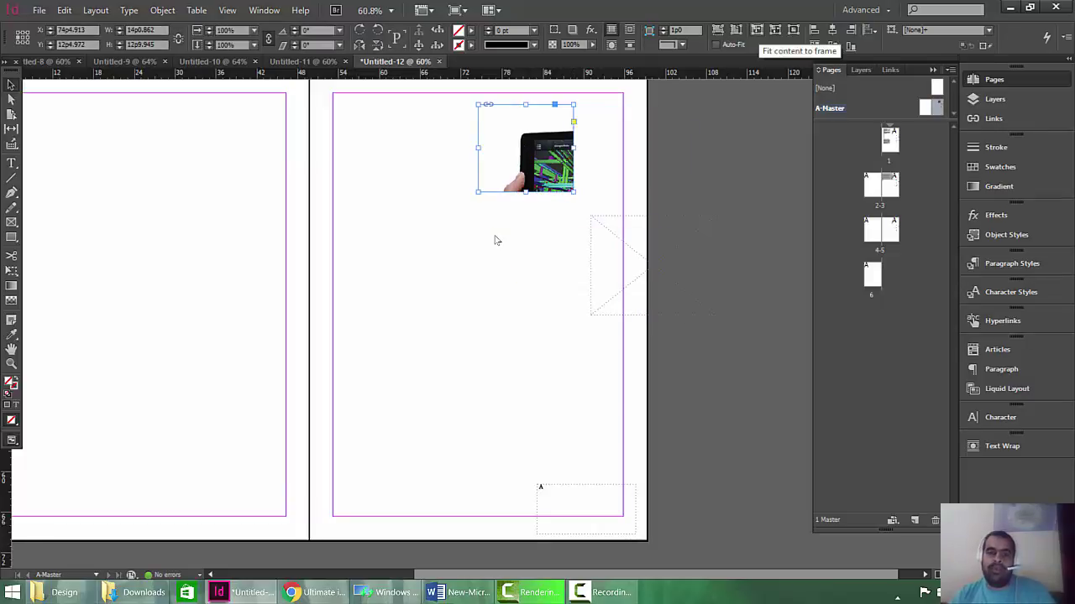
key(ctrl+alt+shift+e)
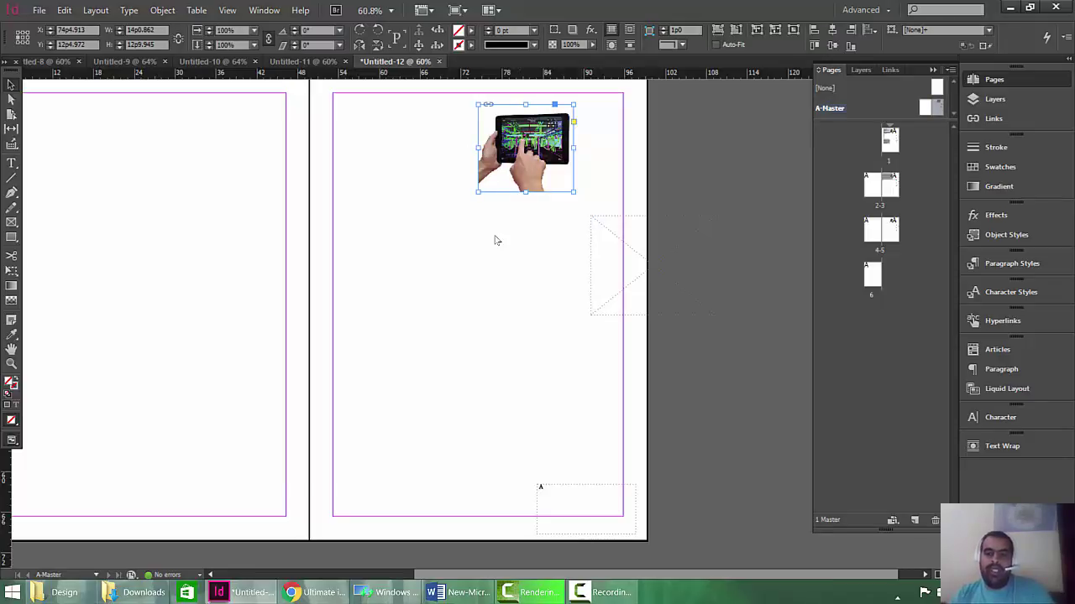
Step: Check how the A-Master image appears on page 1 and on the spread of pages 4 and 5
double_click(889, 229)
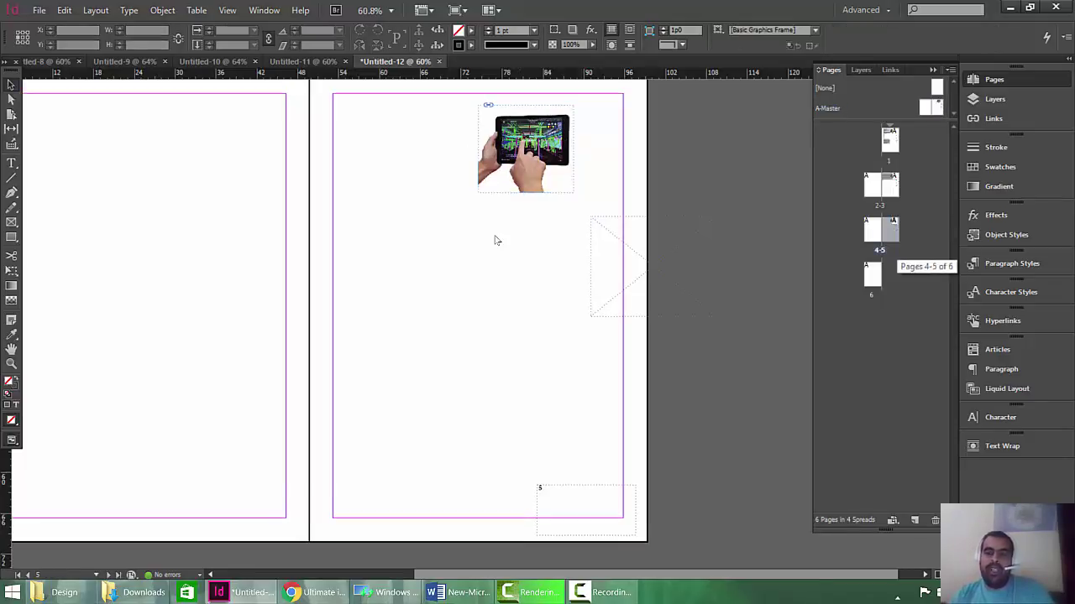
double_click(890, 140)
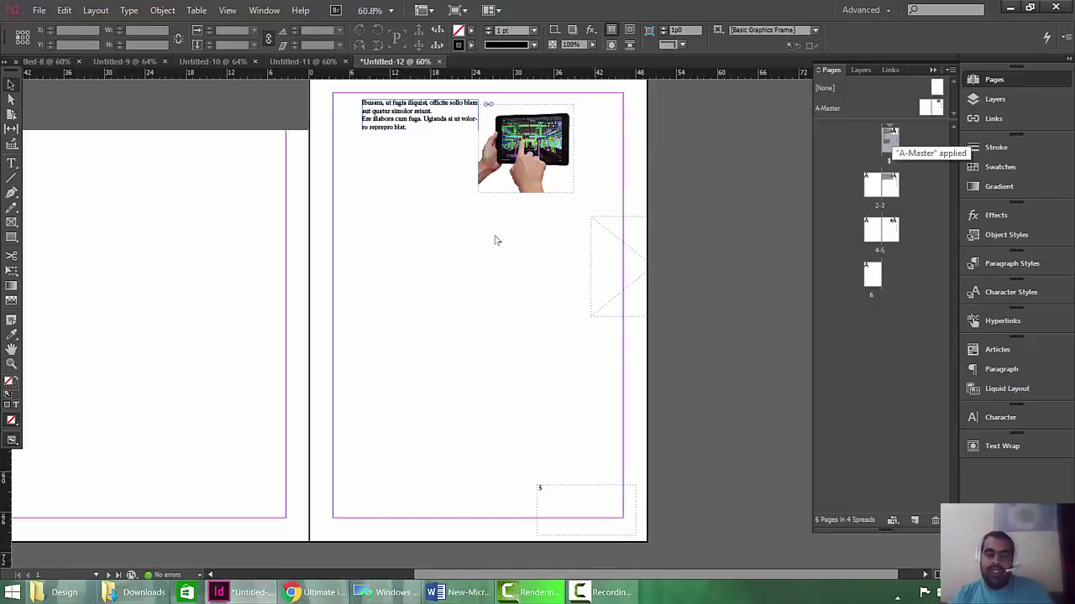
double_click(893, 228)
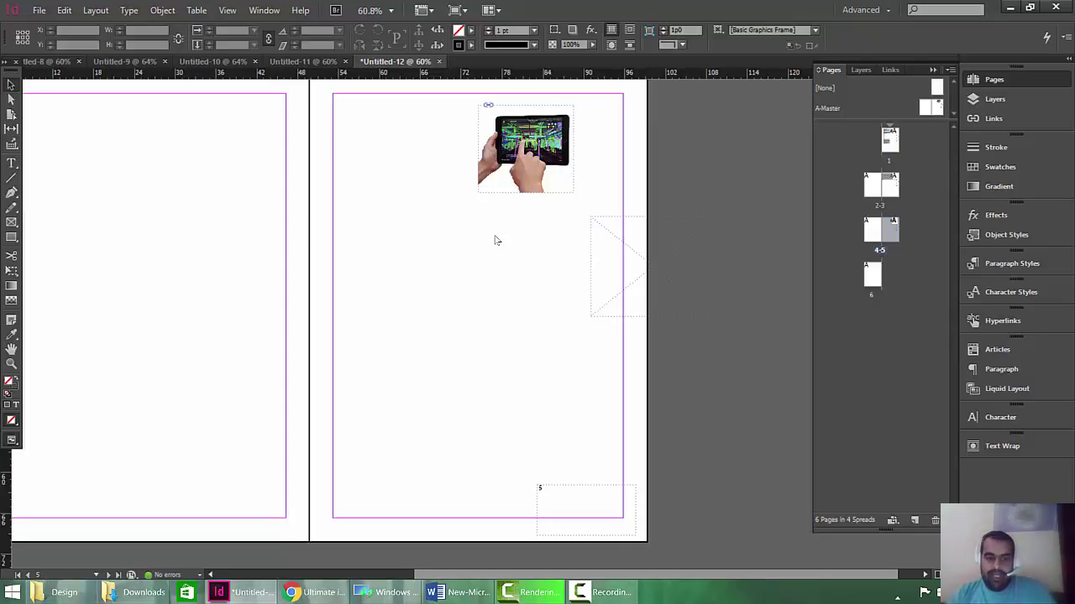
scroll(496, 241, left, 4)
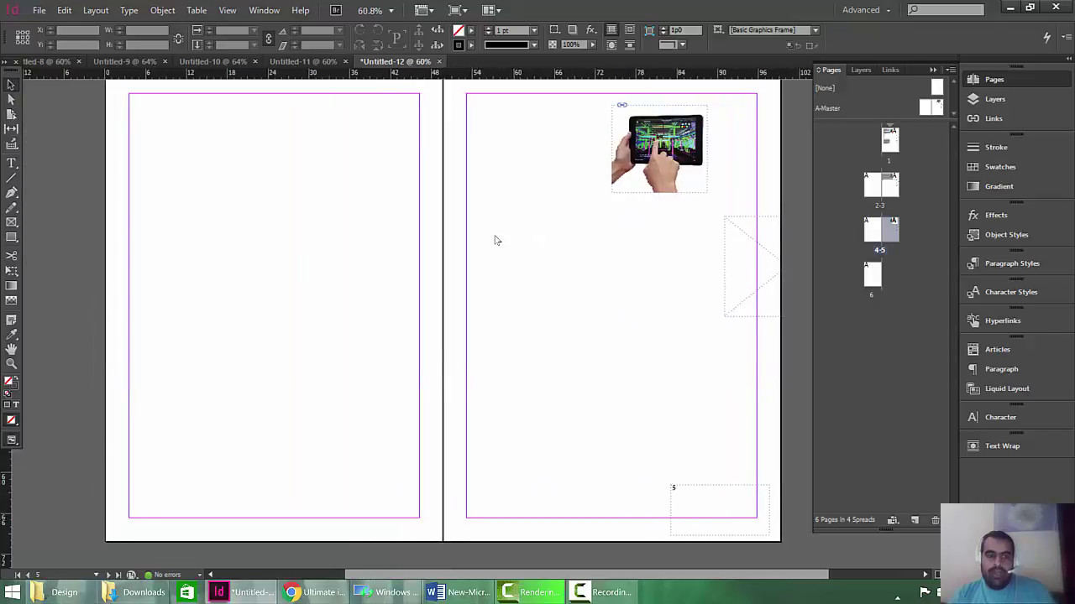